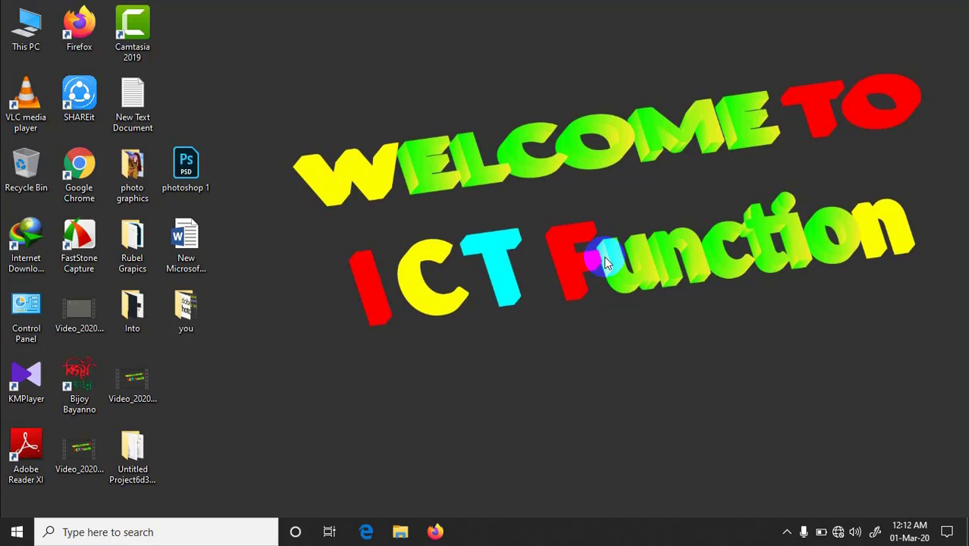
Step: Search the taskbar for 'ad' and launch Adobe Photoshop CC 2019
left_click(152, 529)
type("a")
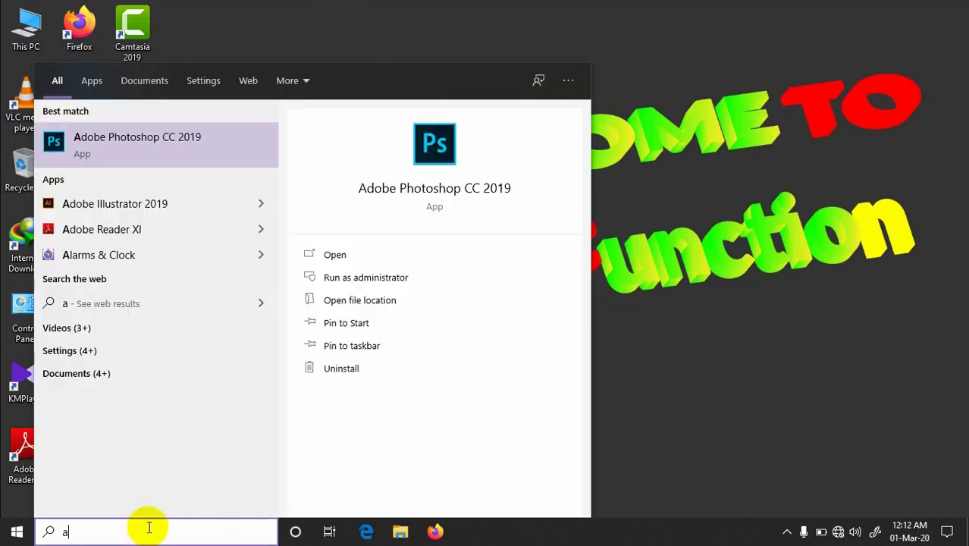
type("d")
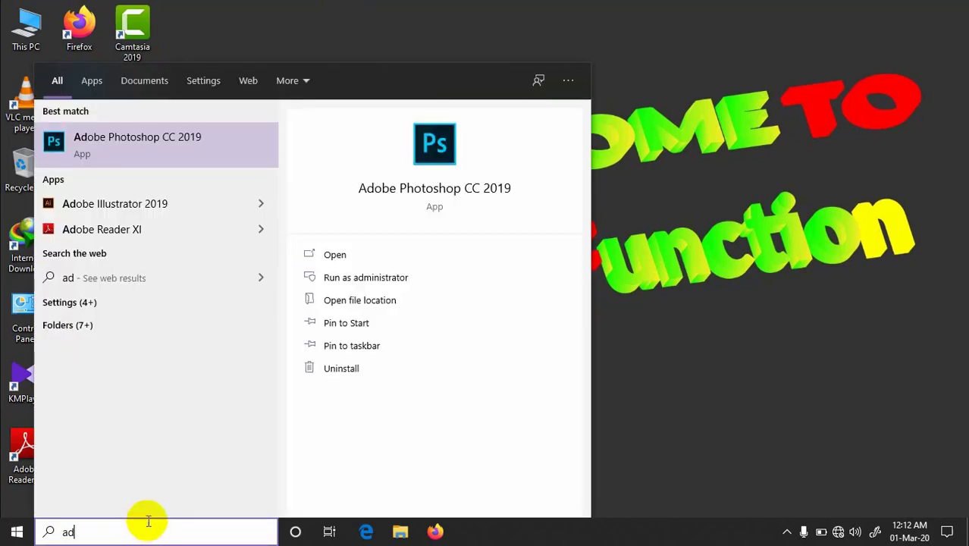
left_click(152, 144)
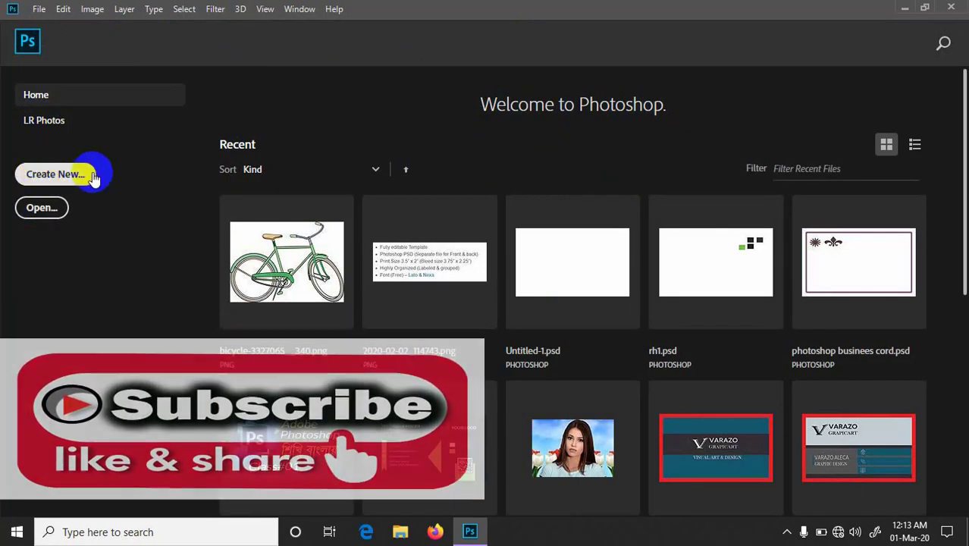
Step: Bring up the Open dialog and close it without opening a file
left_click(63, 211)
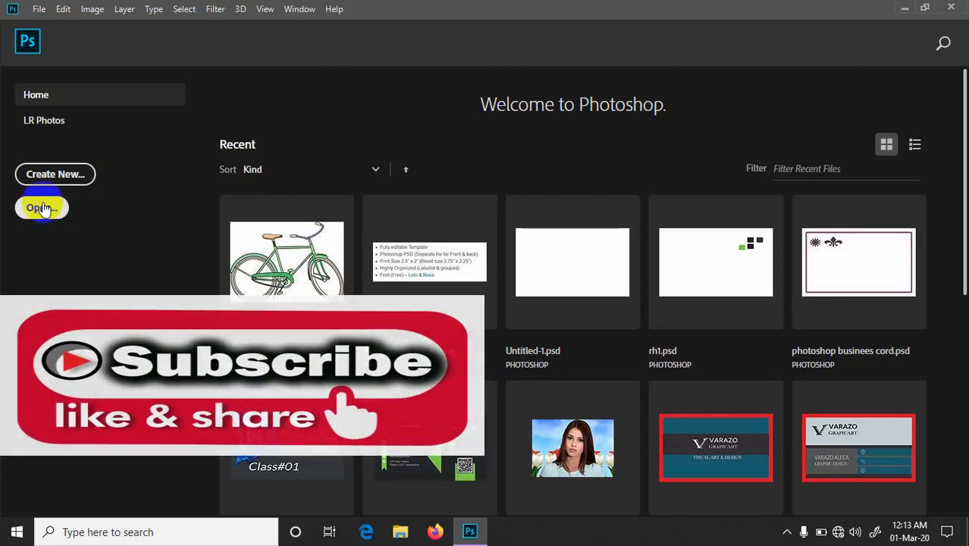
left_click(42, 208)
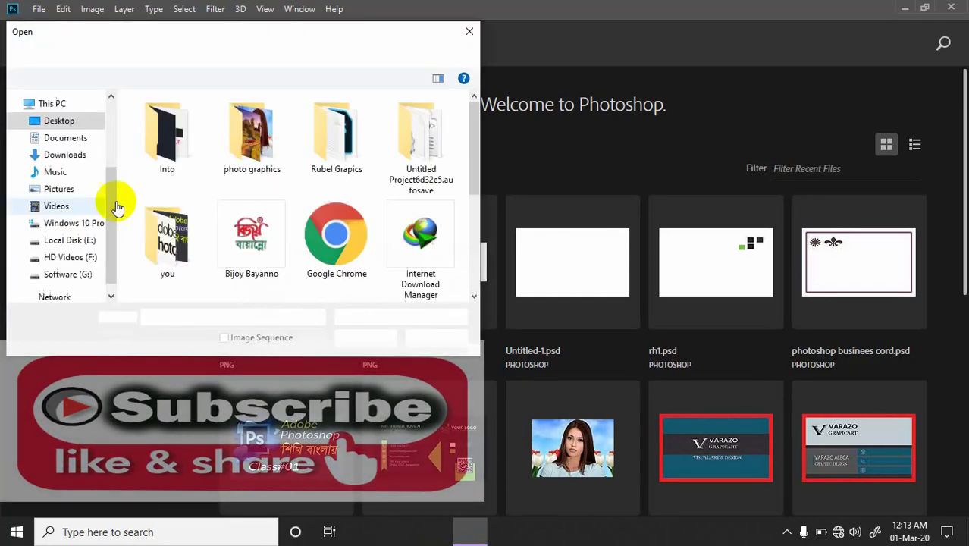
left_click(471, 33)
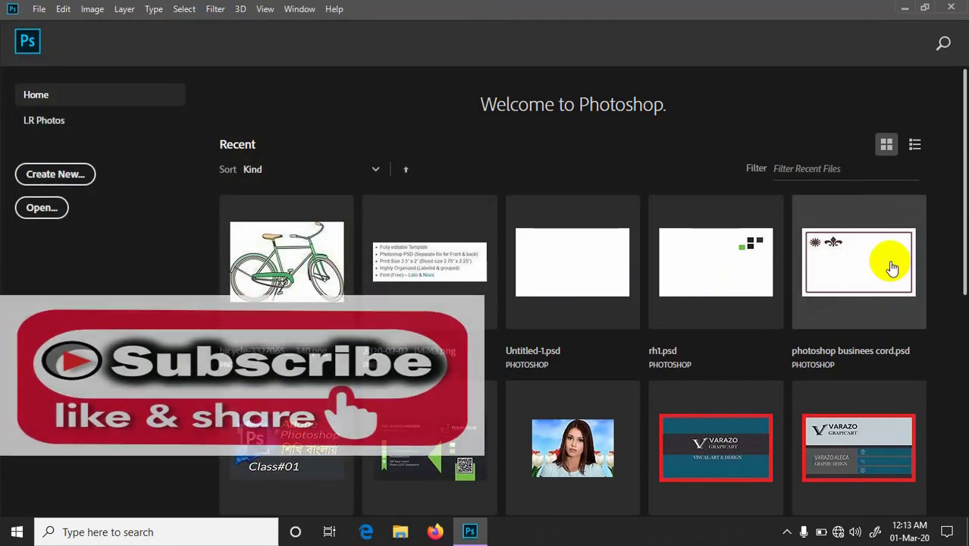
Step: Browse the Recent files grid and start a new document with Create New
scroll(645, 335, "down", 4)
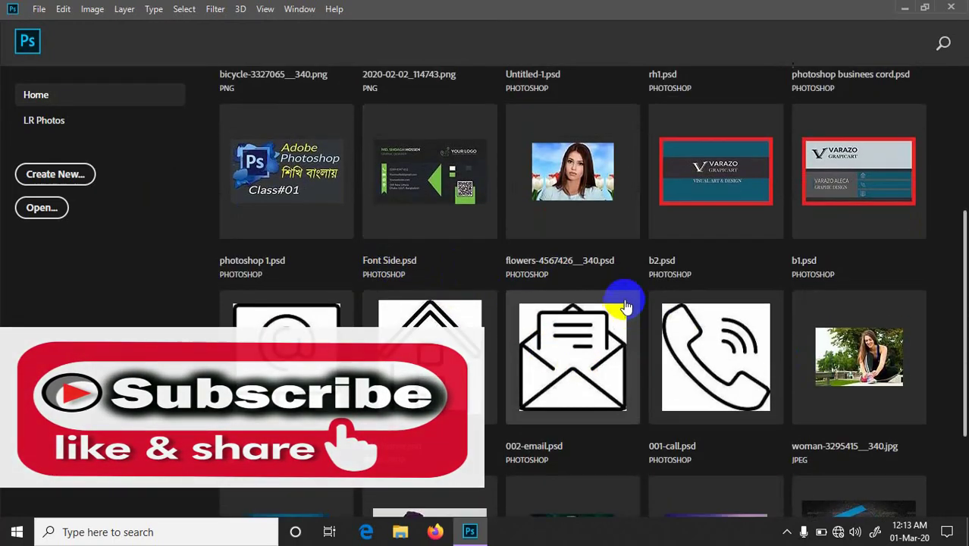
scroll(623, 309, "up", 4)
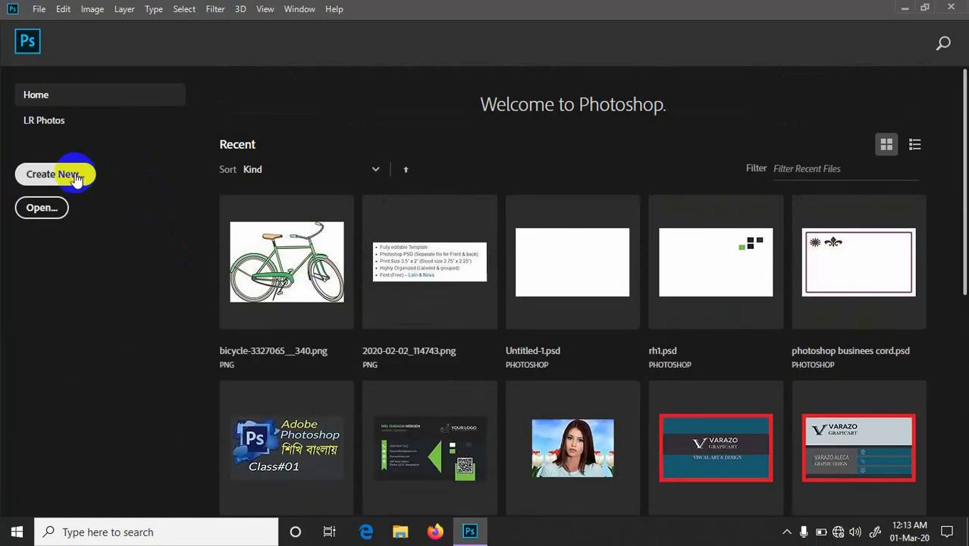
left_click(76, 179)
left_click(76, 177)
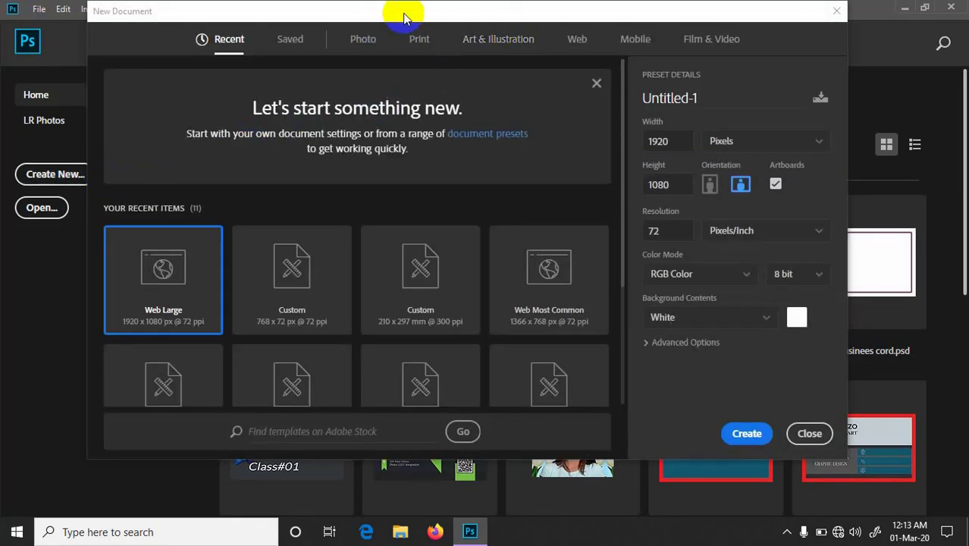
Step: Reposition the New Document dialog and compare Print and Web presets, ending on Print's Letter
left_click_drag(405, 17, 173, 45)
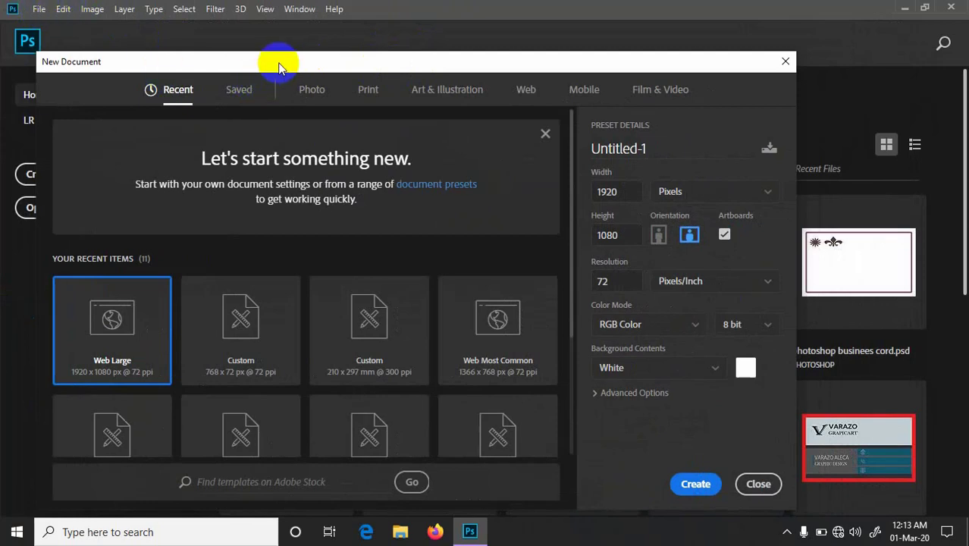
left_click_drag(274, 65, 316, 22)
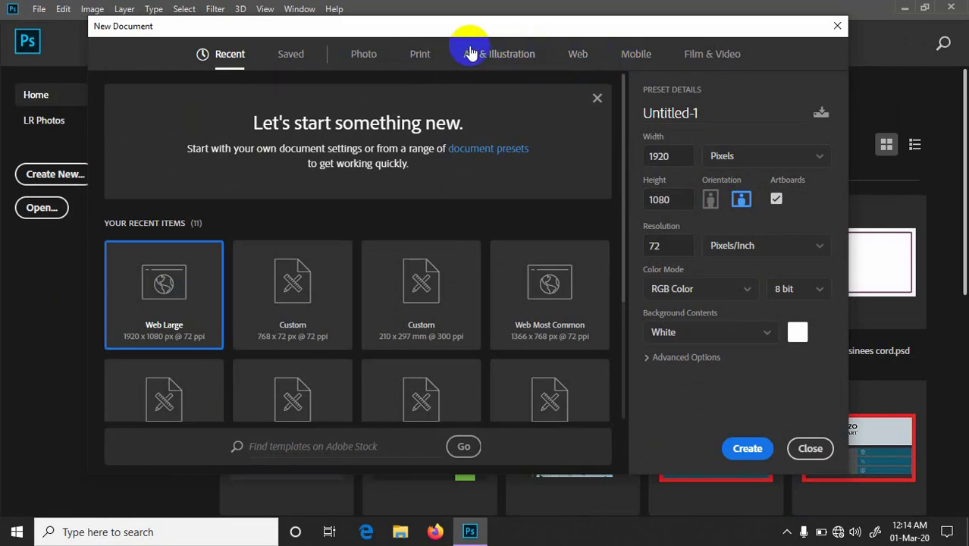
left_click(418, 57)
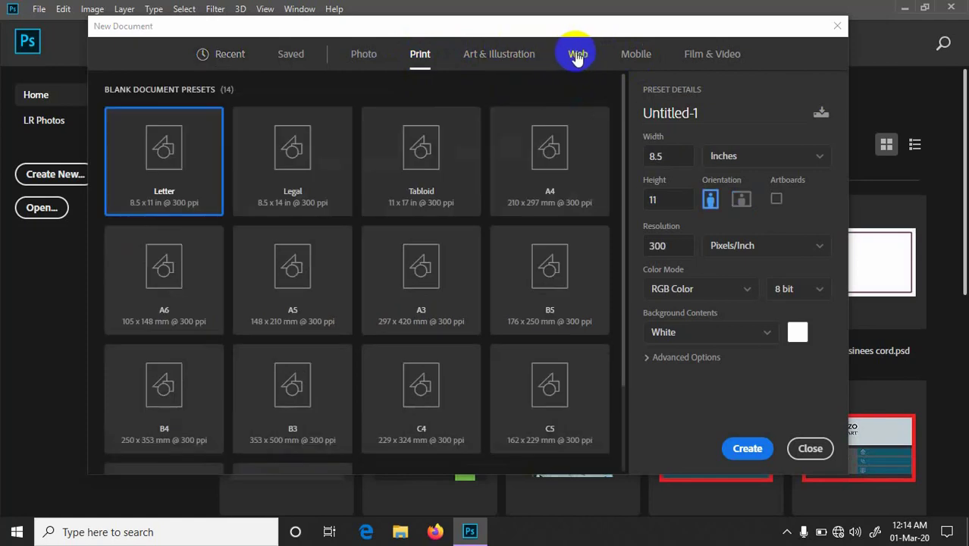
left_click(578, 56)
left_click(420, 58)
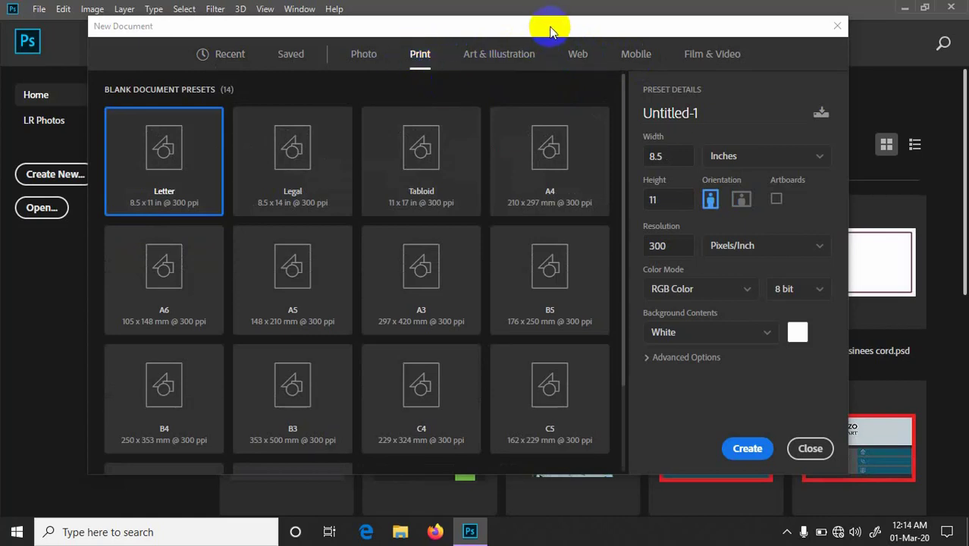
mouse_move(551, 31)
left_mouse_down()
mouse_move(472, 38)
mouse_move(542, 28)
left_mouse_up()
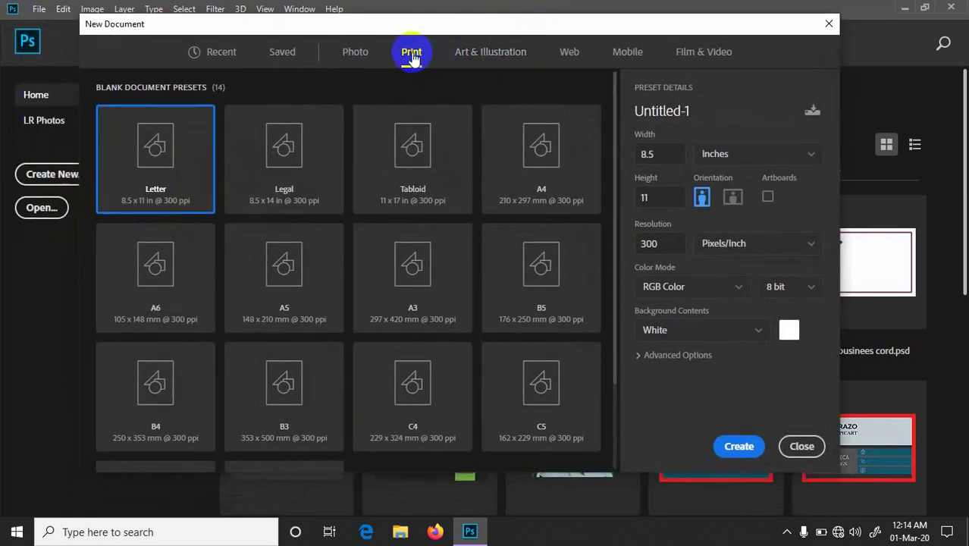
left_click(413, 59)
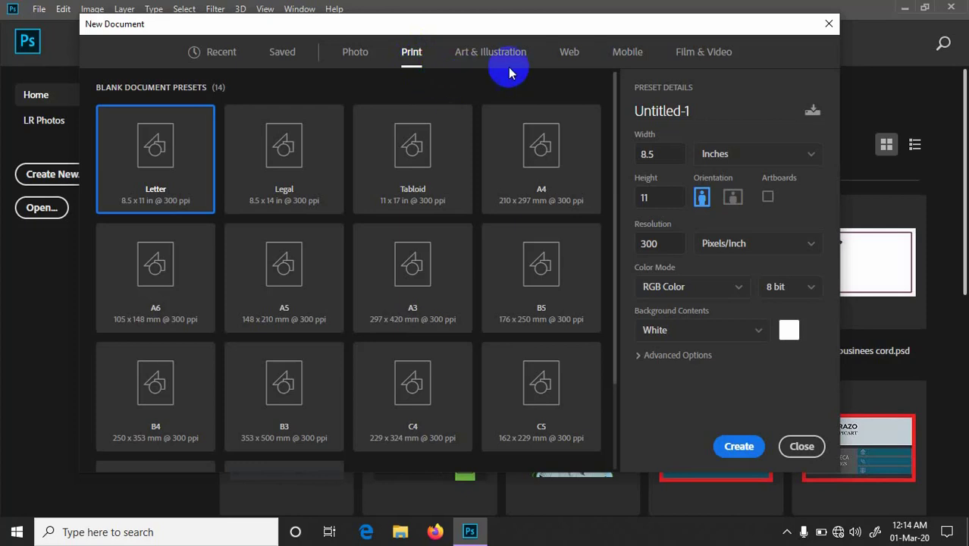
left_click(573, 53)
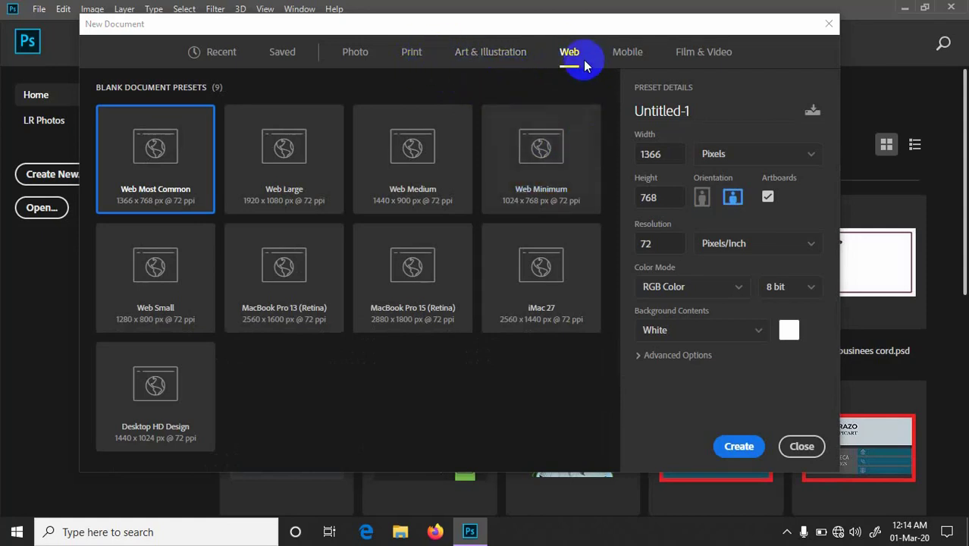
left_click(412, 53)
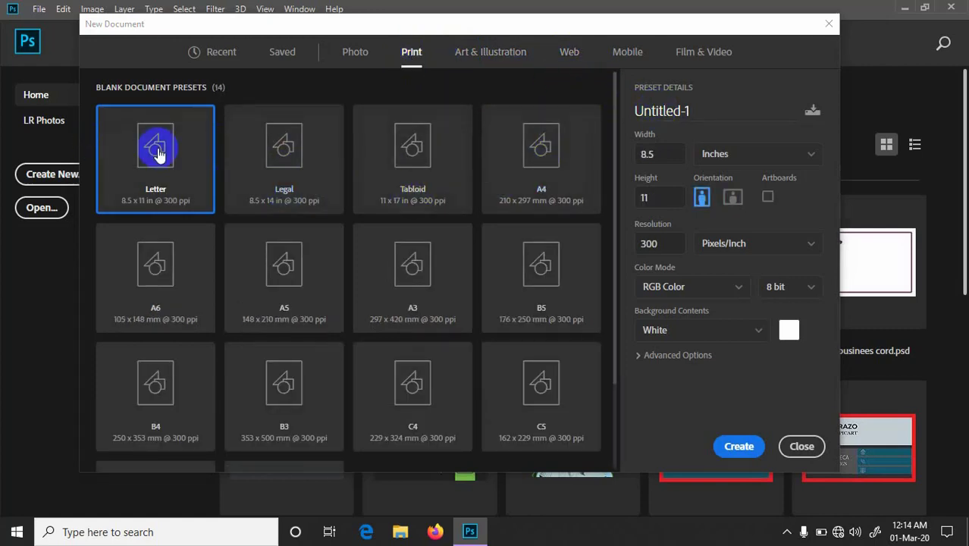
Step: Select the Letter width value 8.5 and check the units list, keeping Inches
left_click(410, 55)
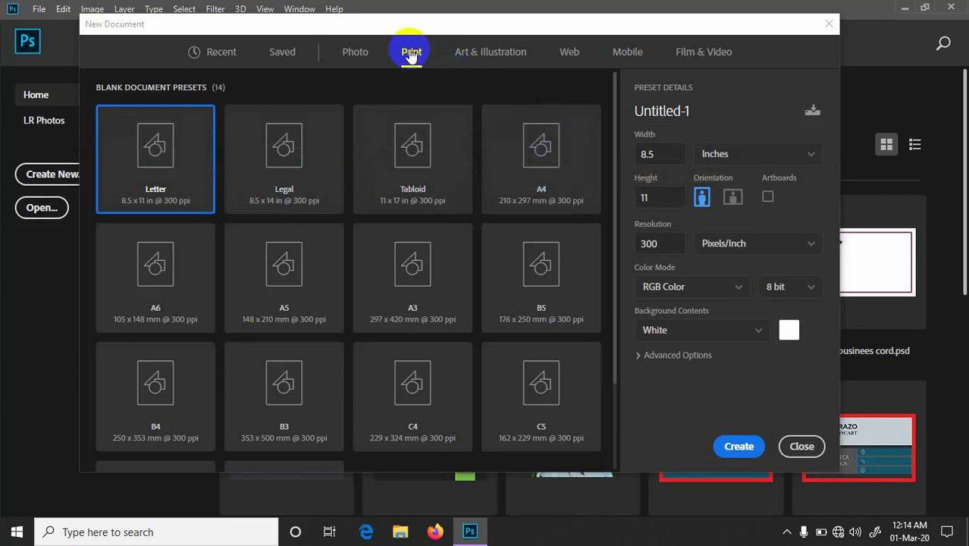
left_click(643, 156)
left_click_drag(639, 156, 661, 153)
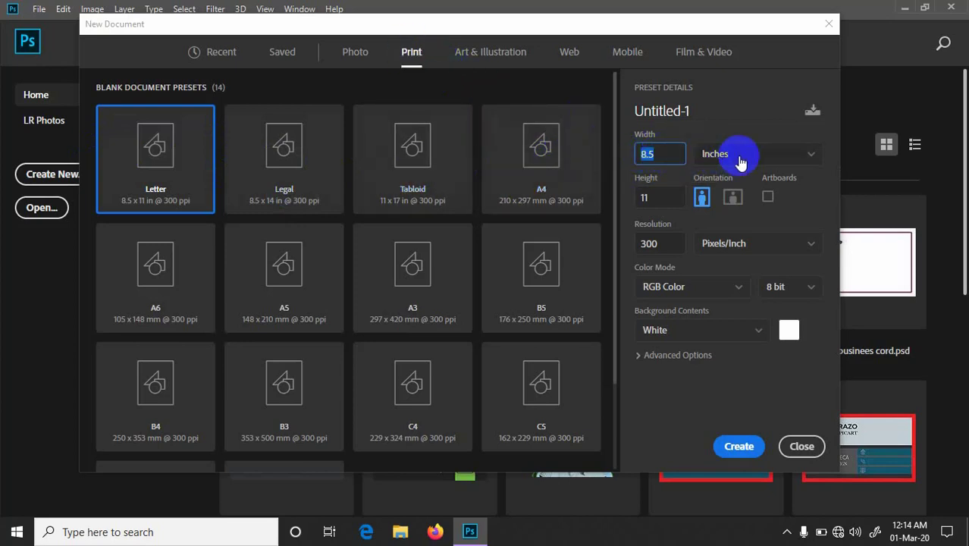
left_click(813, 159)
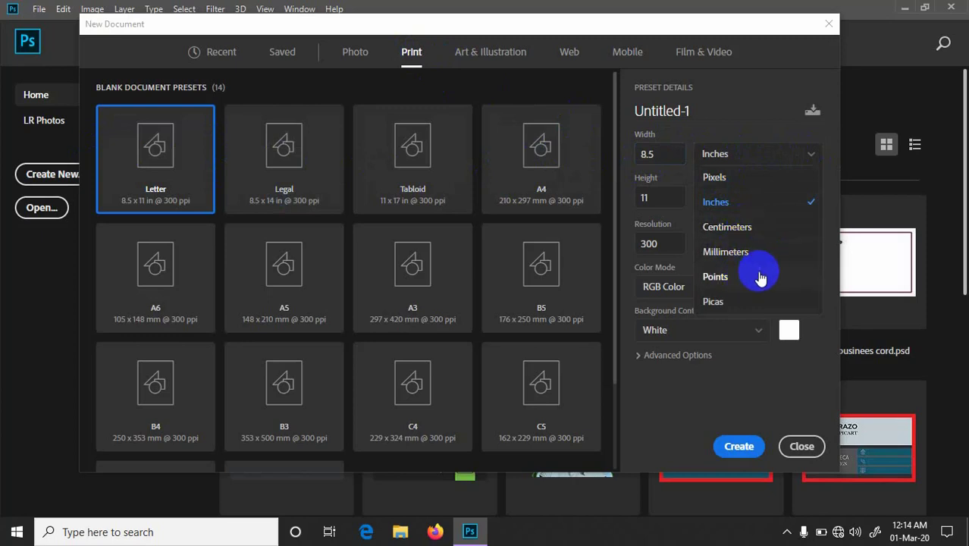
left_click(669, 150)
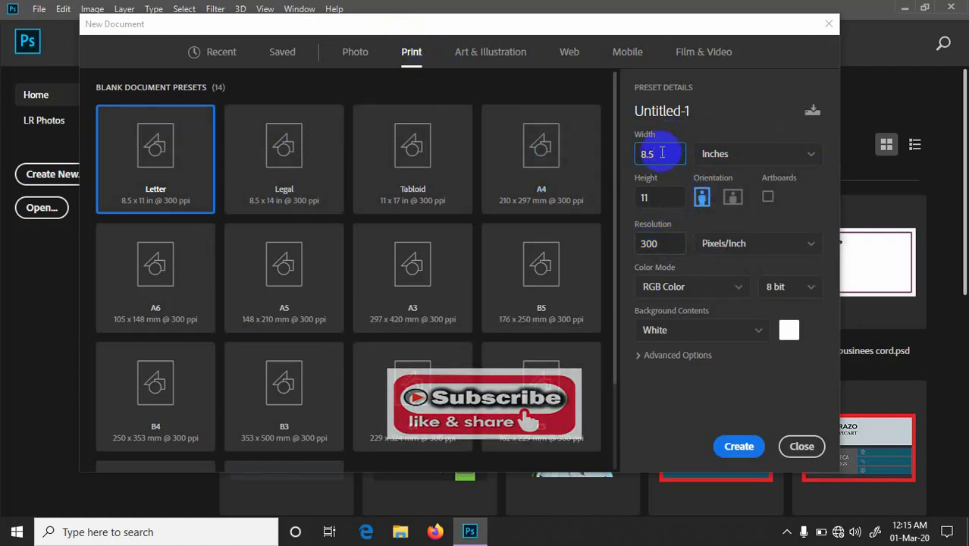
Step: Change the width to 1 inch, briefly switching units to Pixels and back to Inches
left_click_drag(661, 153, 641, 159)
type("1")
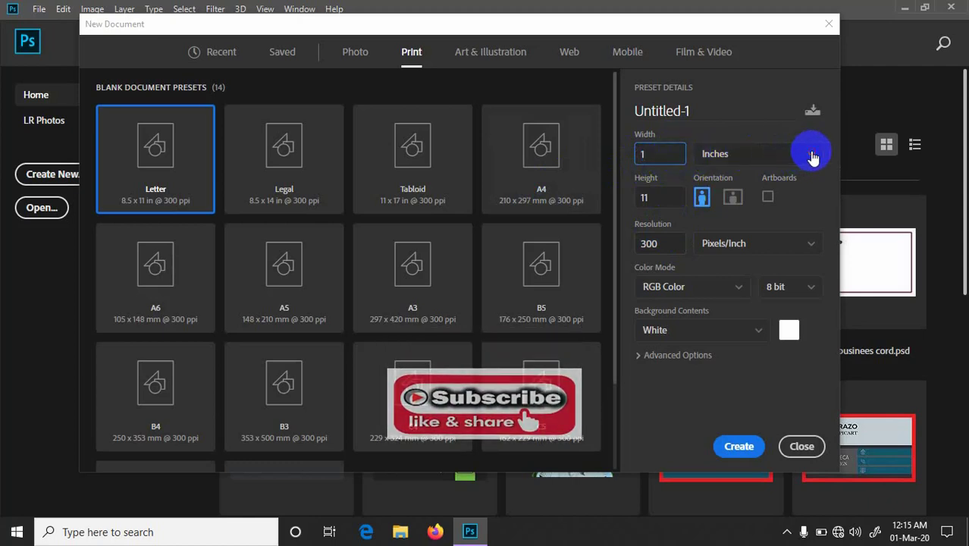
left_click(811, 156)
left_click(766, 179)
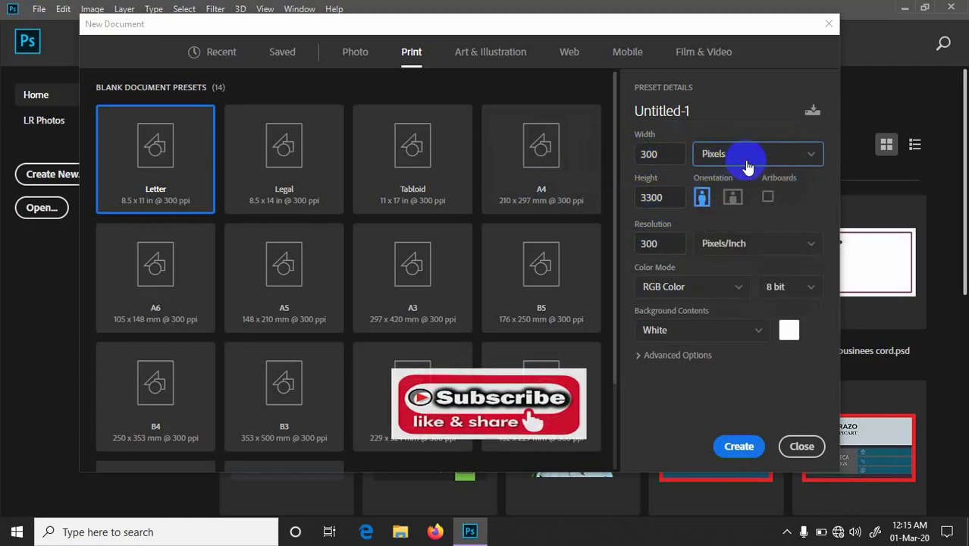
left_click(412, 53)
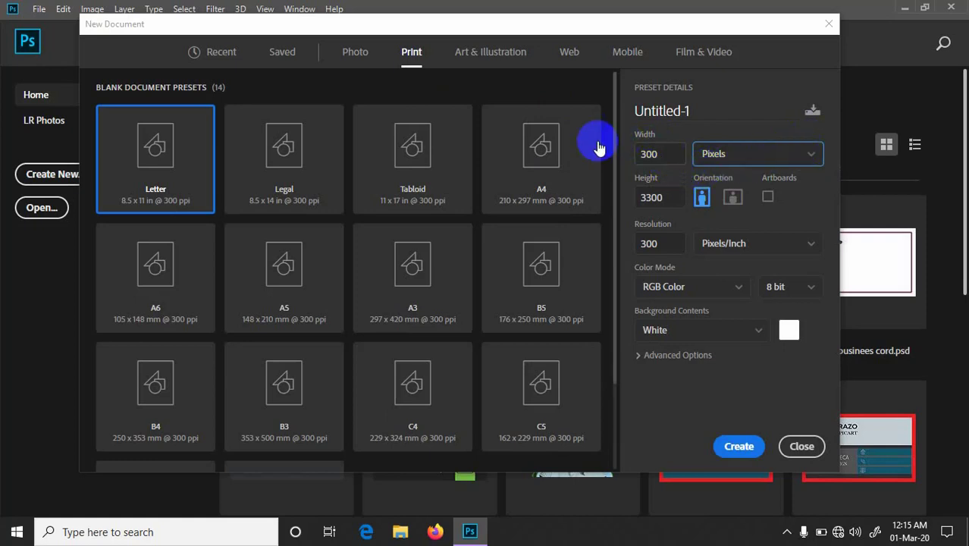
left_click(813, 154)
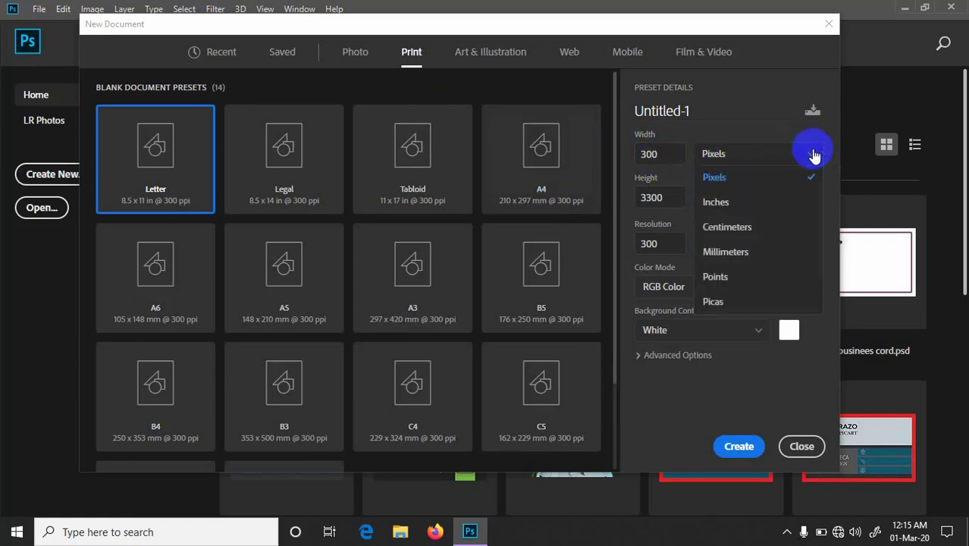
left_click(747, 202)
double_click(664, 151)
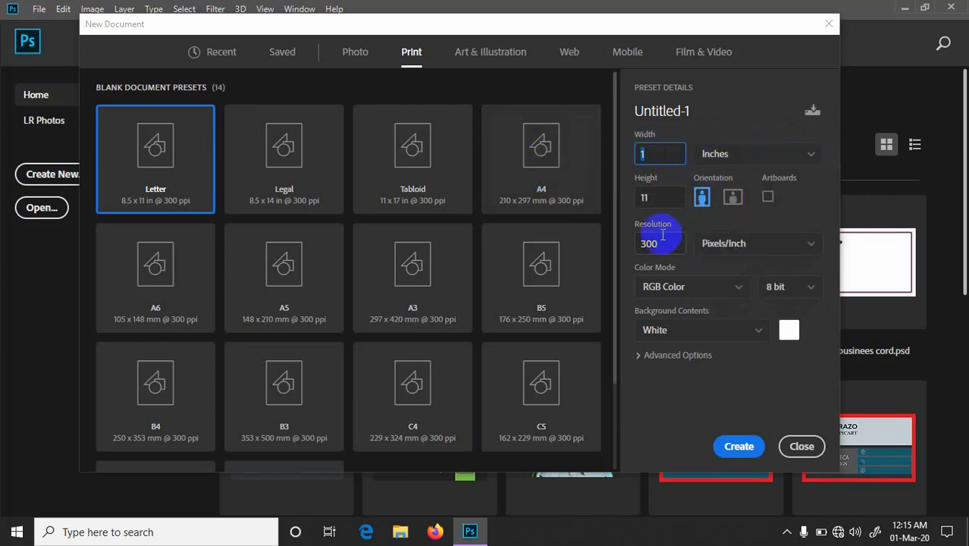
Step: Set the print document to CMYK Color at 8 bit, then view the Web presets
left_click(741, 289)
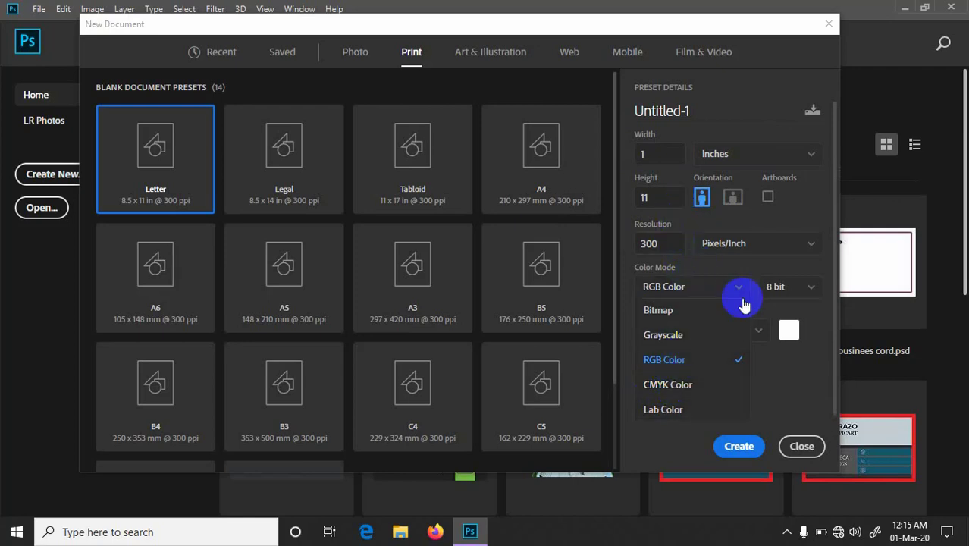
left_click(696, 388)
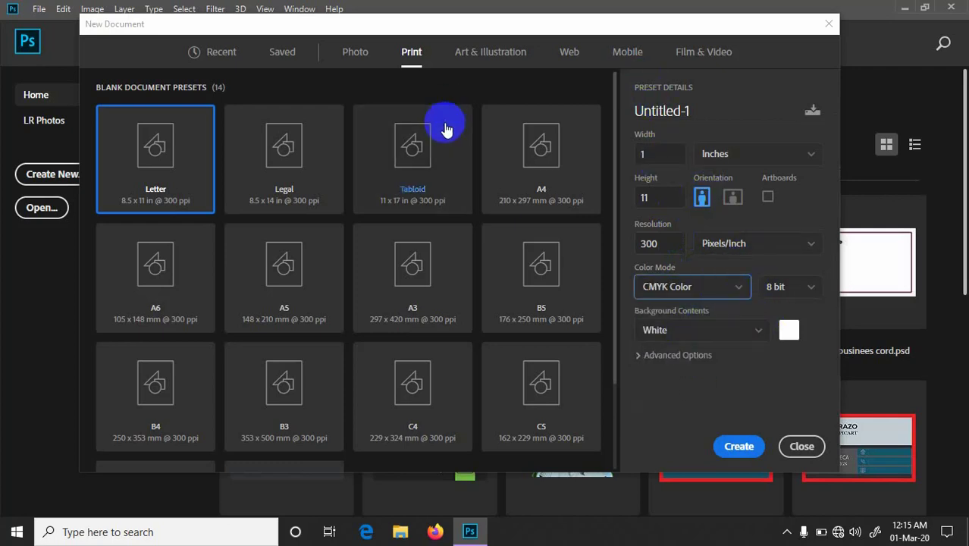
left_click(812, 291)
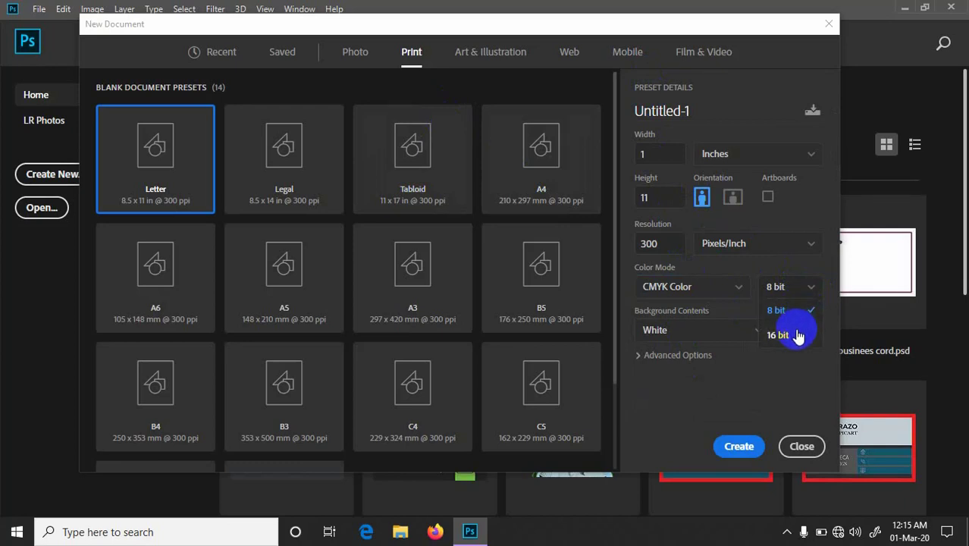
left_click(813, 311)
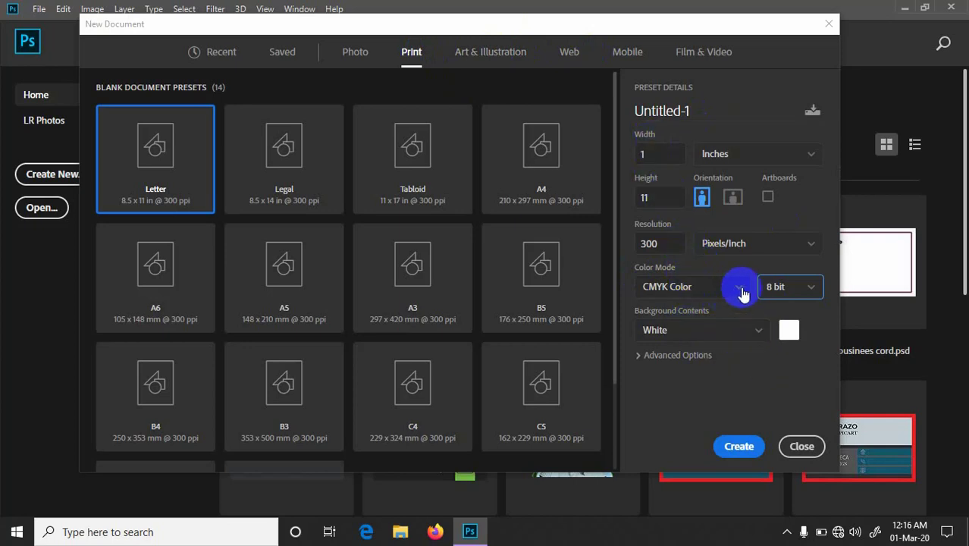
left_click(571, 53)
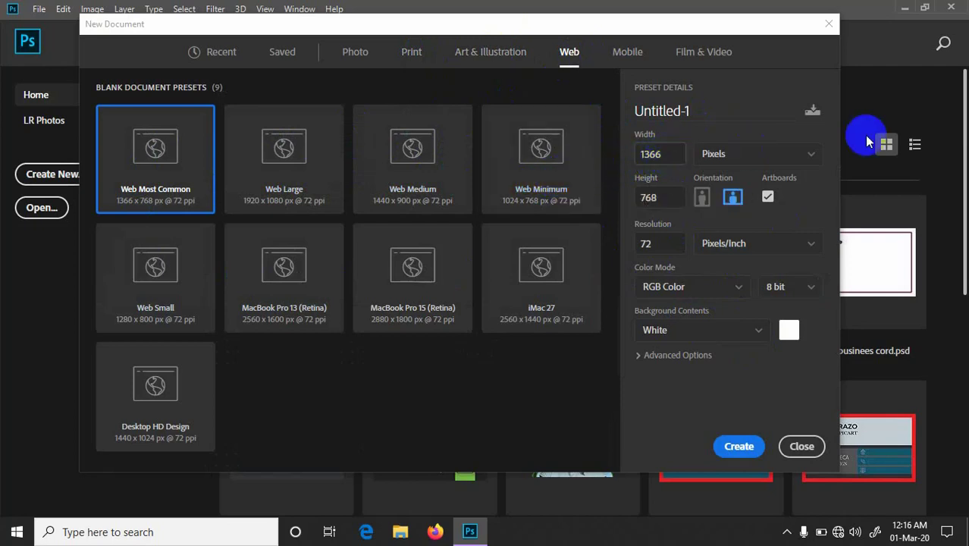
Step: Enter a width of 1 in inches, toggling units to Pixels and back to Inches
left_click(797, 160)
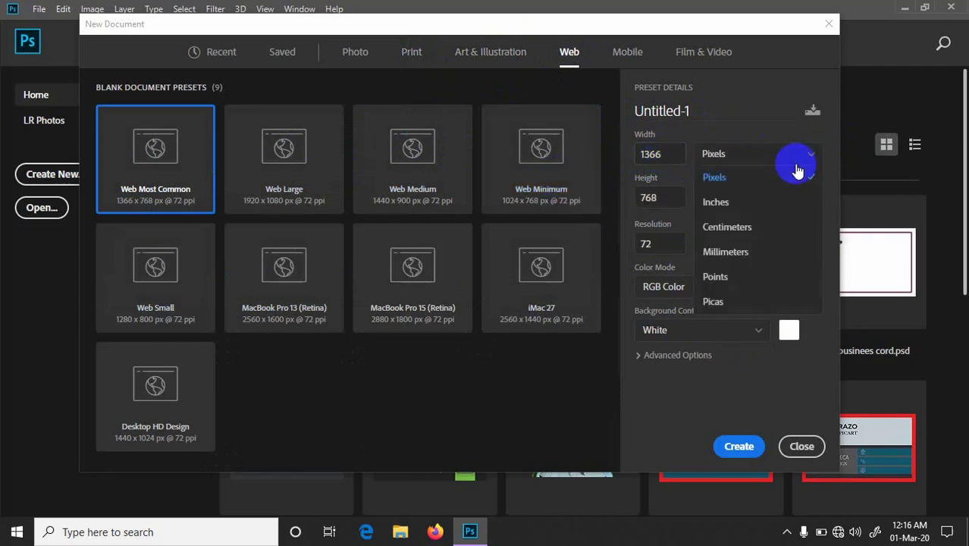
left_click(719, 202)
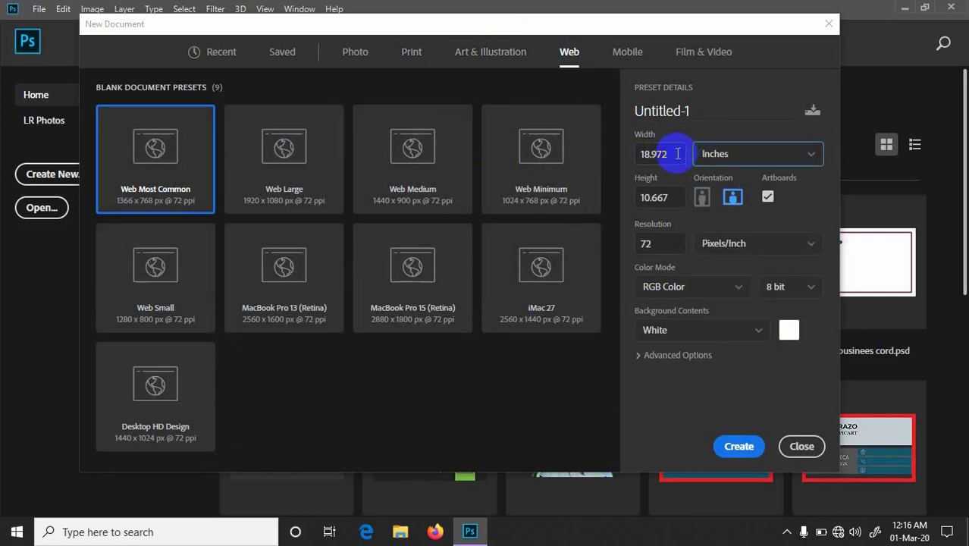
left_click(639, 154)
type("1")
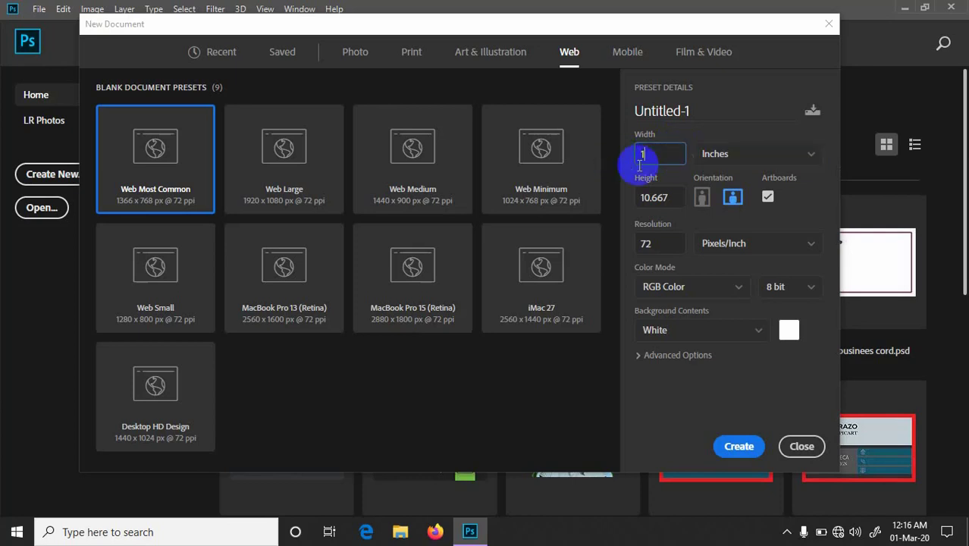
left_click(813, 155)
left_click(748, 176)
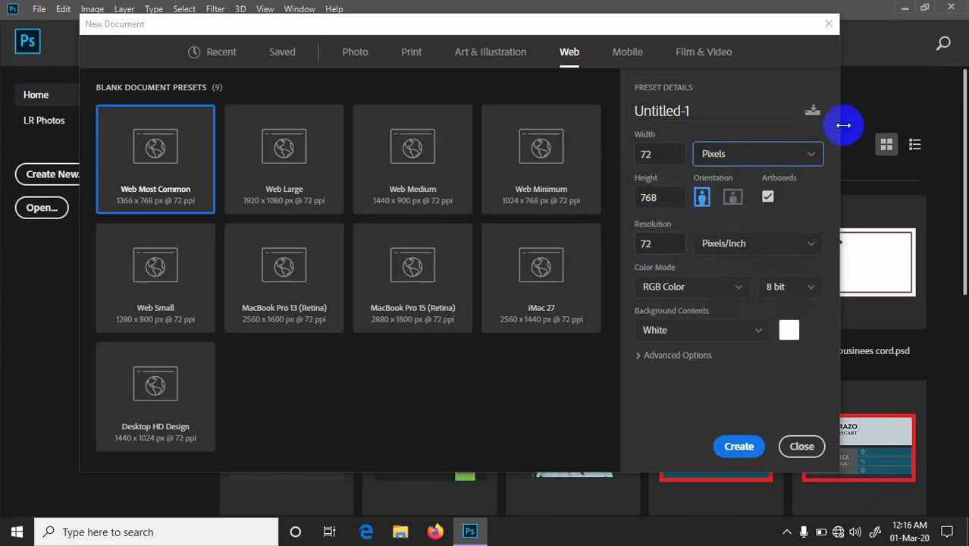
left_click(808, 157)
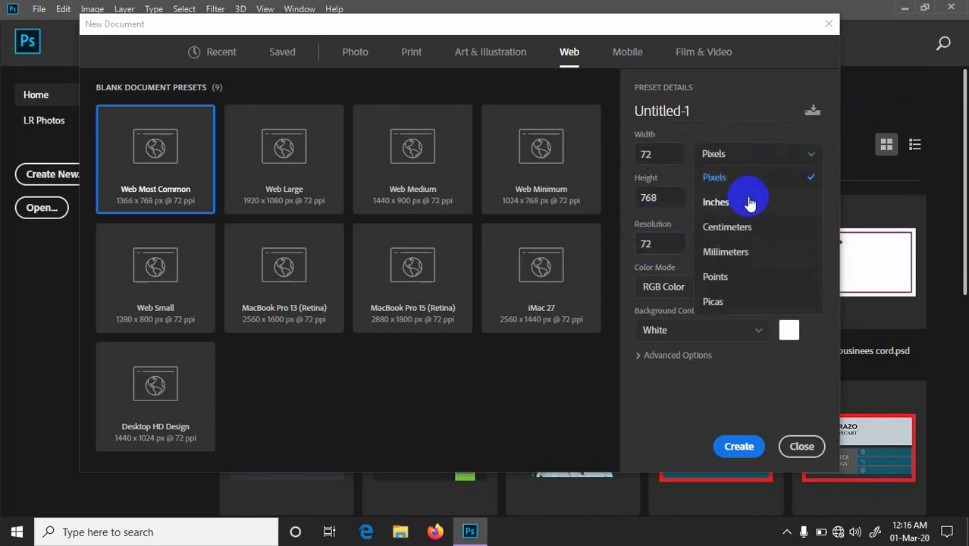
left_click(696, 200)
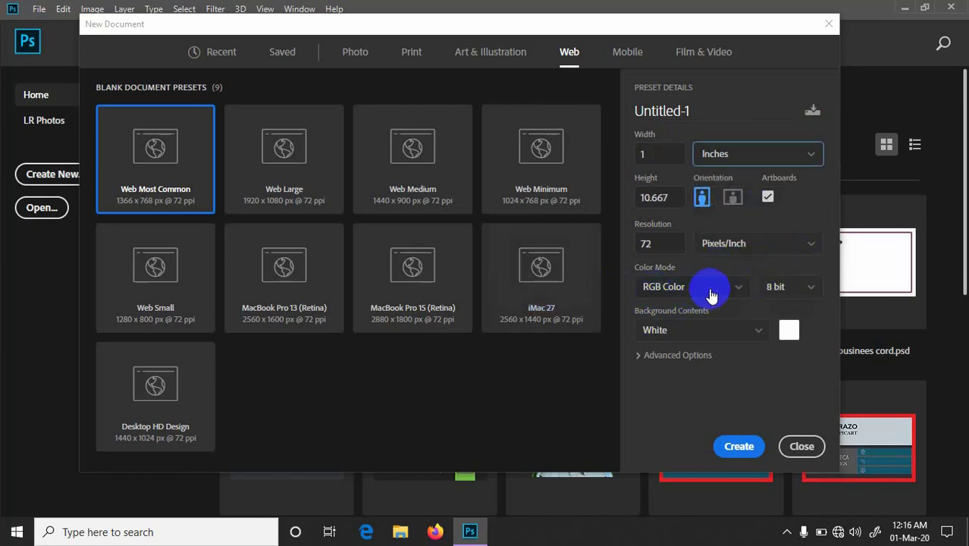
Step: Check the web Color Mode list, keep RGB Color, and return to Print presets
left_click(742, 293)
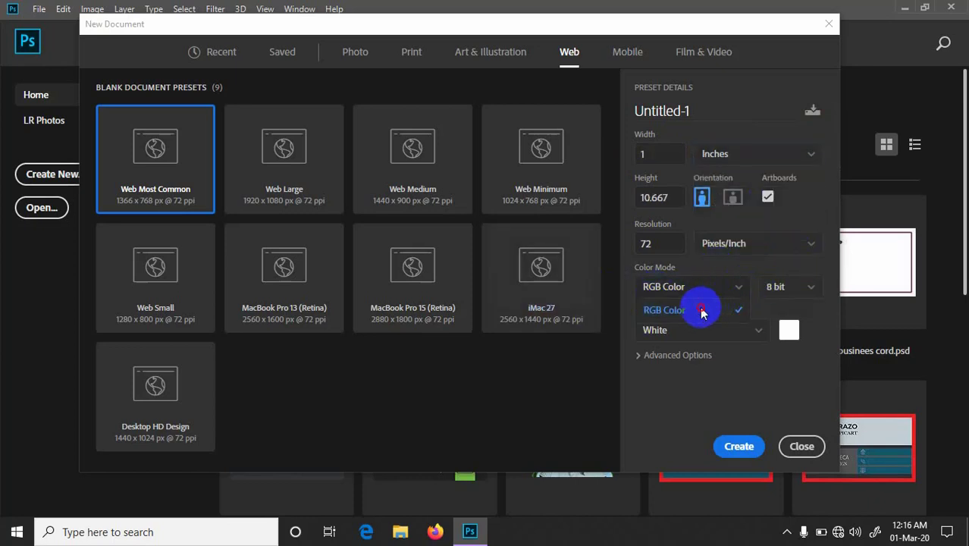
left_click(746, 295)
left_click(745, 295)
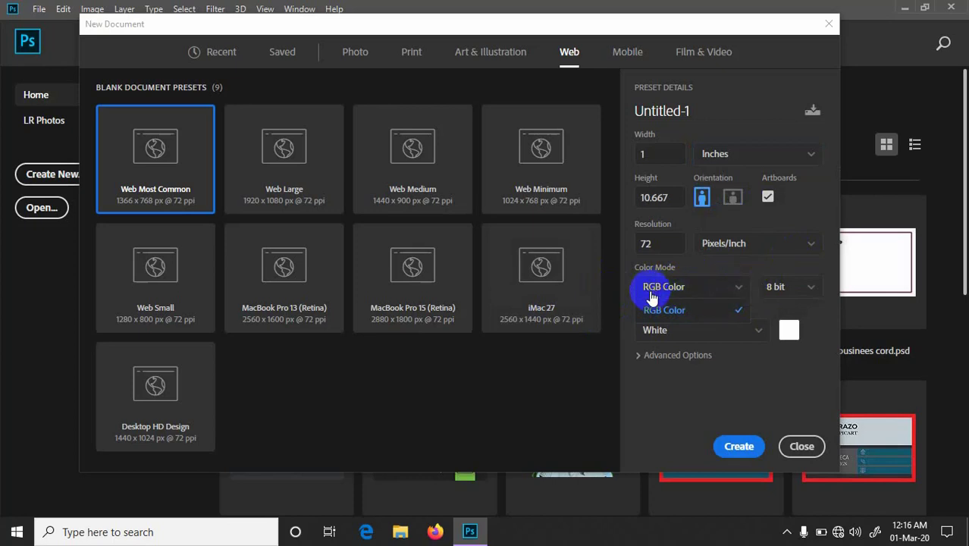
left_click(741, 289)
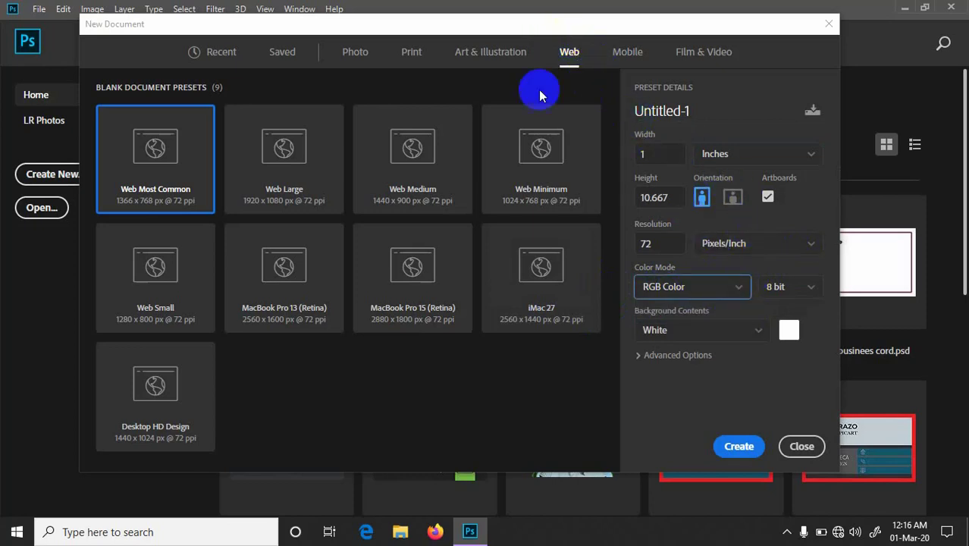
left_click(410, 55)
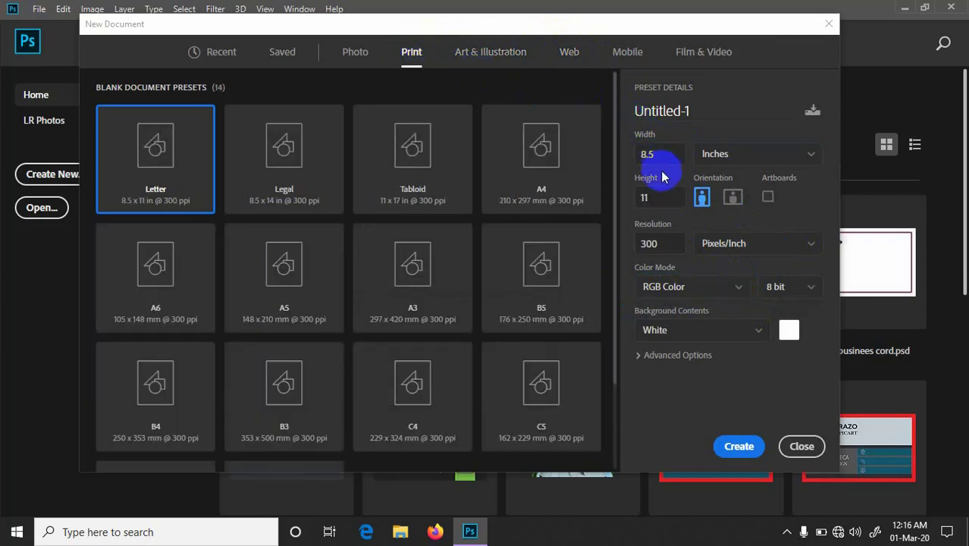
Step: Choose CMYK Color for print, then confirm the Web presets offer only RGB Color
left_click(739, 296)
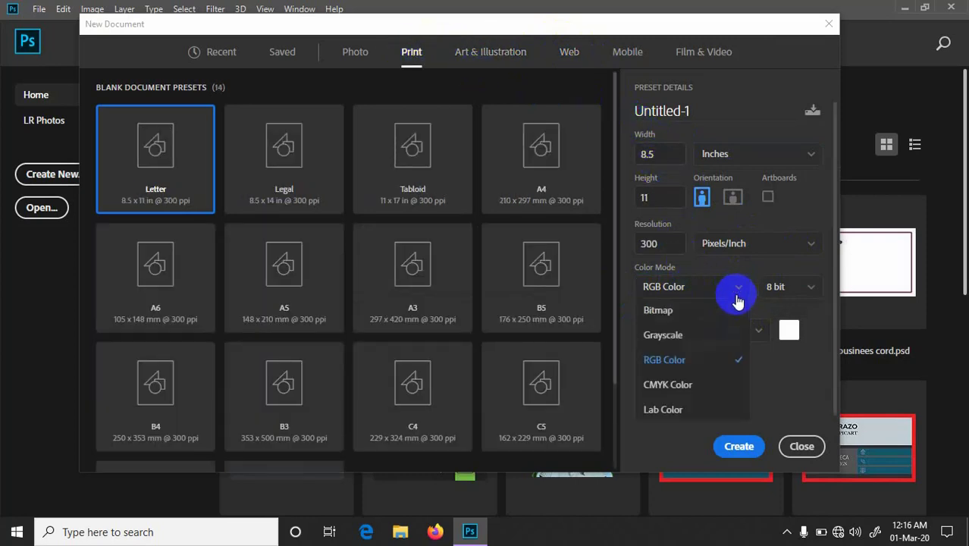
left_click(698, 383)
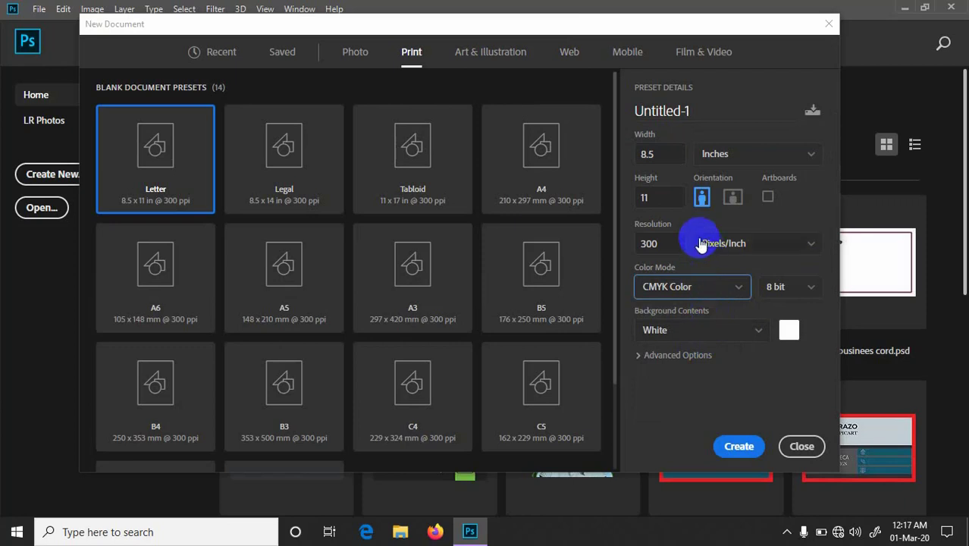
left_click(569, 52)
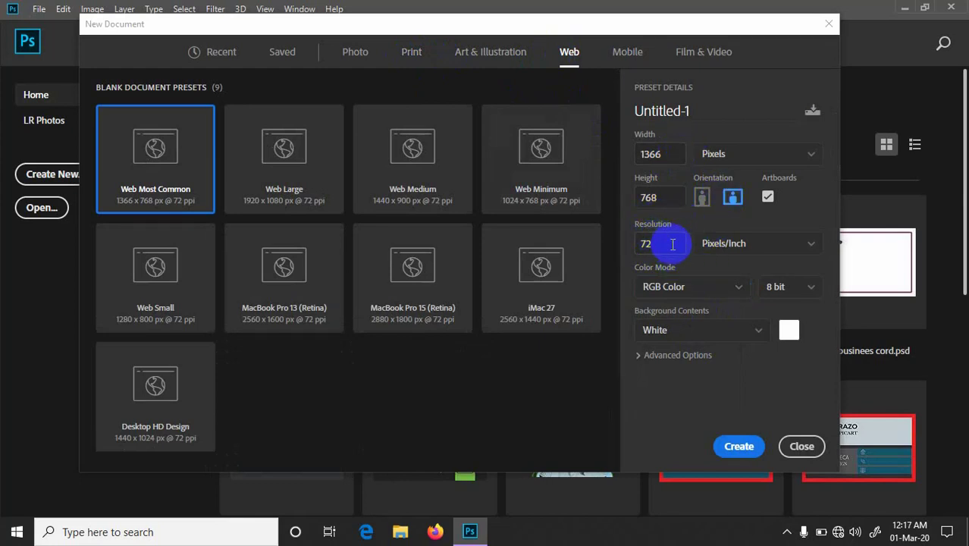
left_click(743, 292)
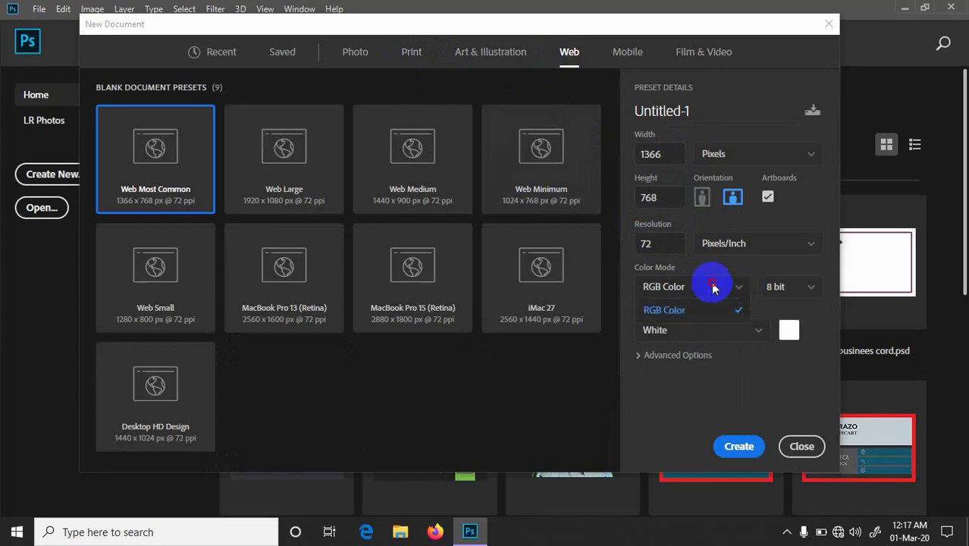
Step: Set Background Contents to custom bright red f40c0c and toggle orientation to portrait and back
left_click(728, 287)
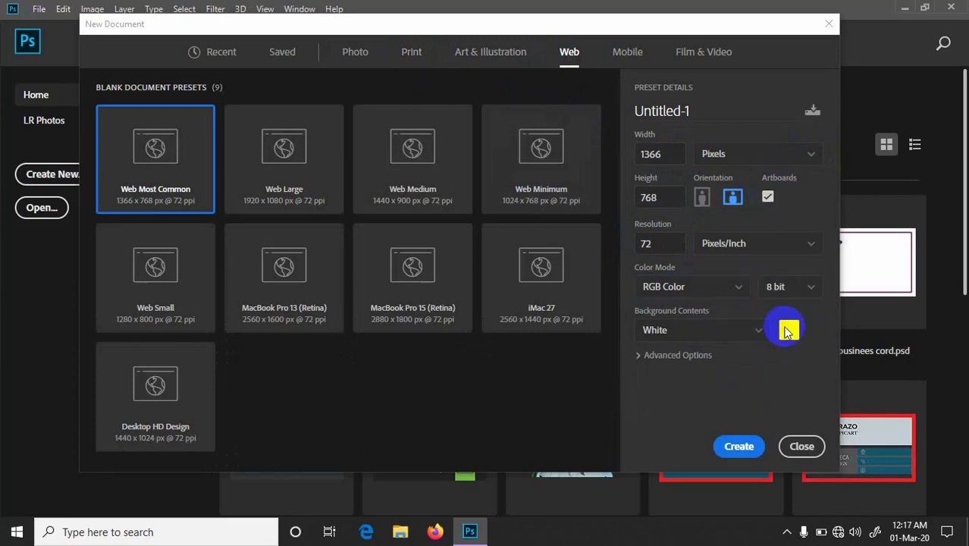
left_click(789, 330)
left_click(756, 221)
left_click_drag(740, 223, 765, 58)
left_click(897, 47)
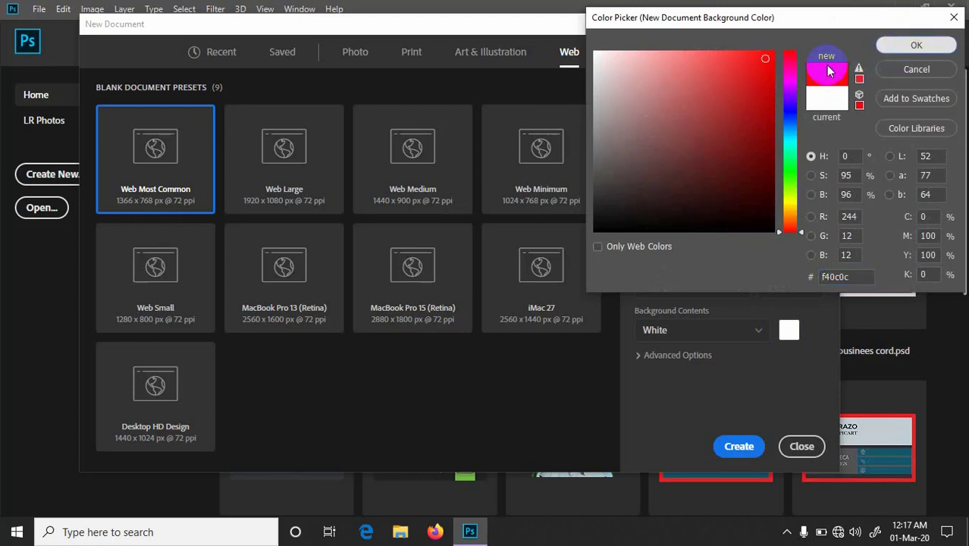
left_click(702, 197)
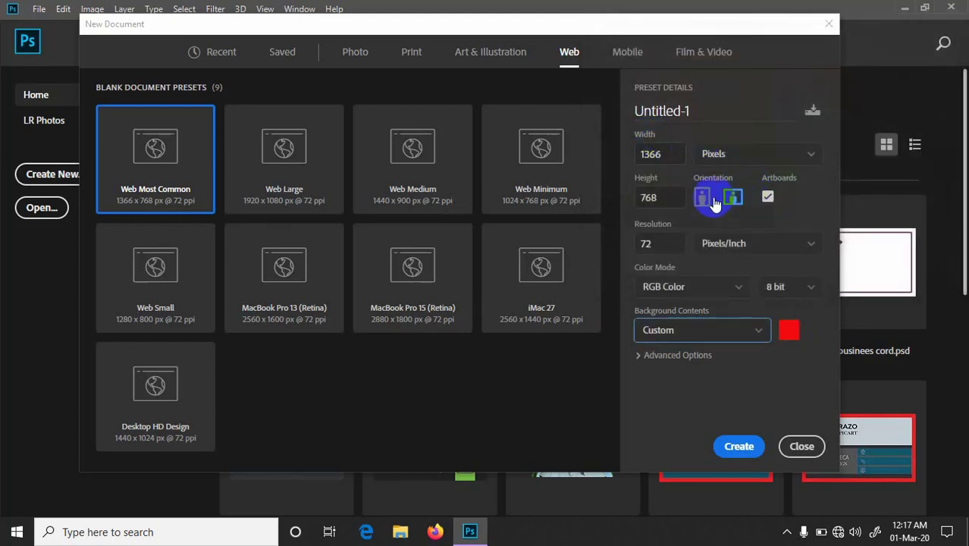
left_click(732, 198)
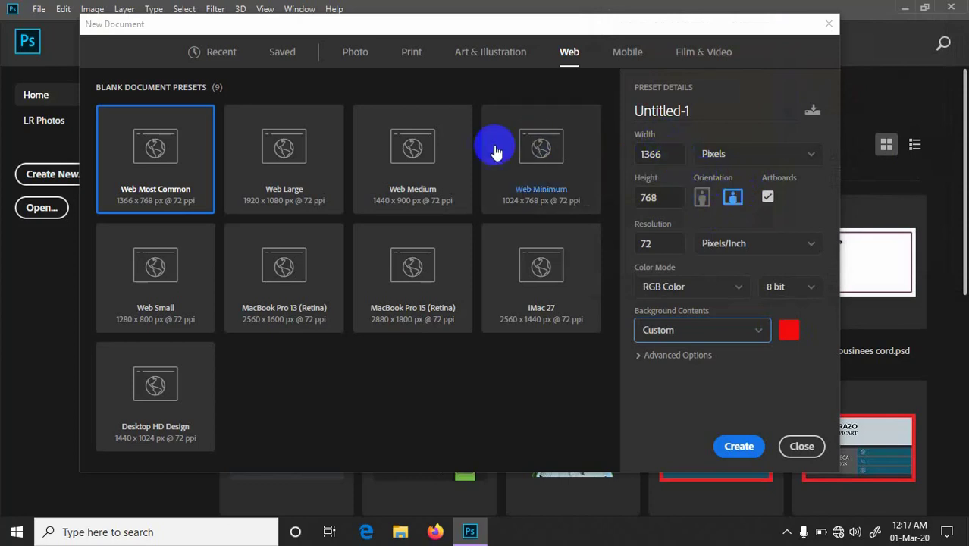
Step: Choose the Web Large 1920 x 1080 preset, compare inches and pixels, and create the document
left_click(295, 177)
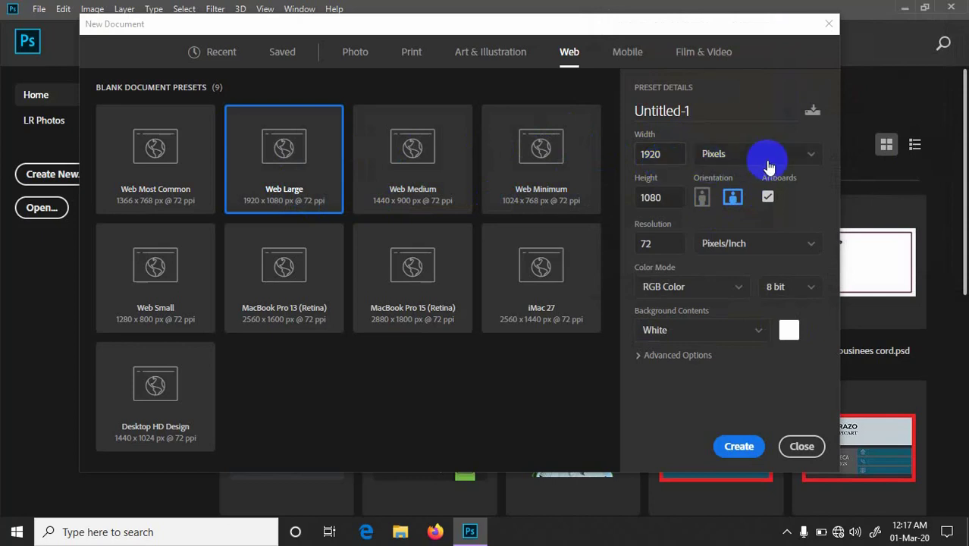
left_click(811, 157)
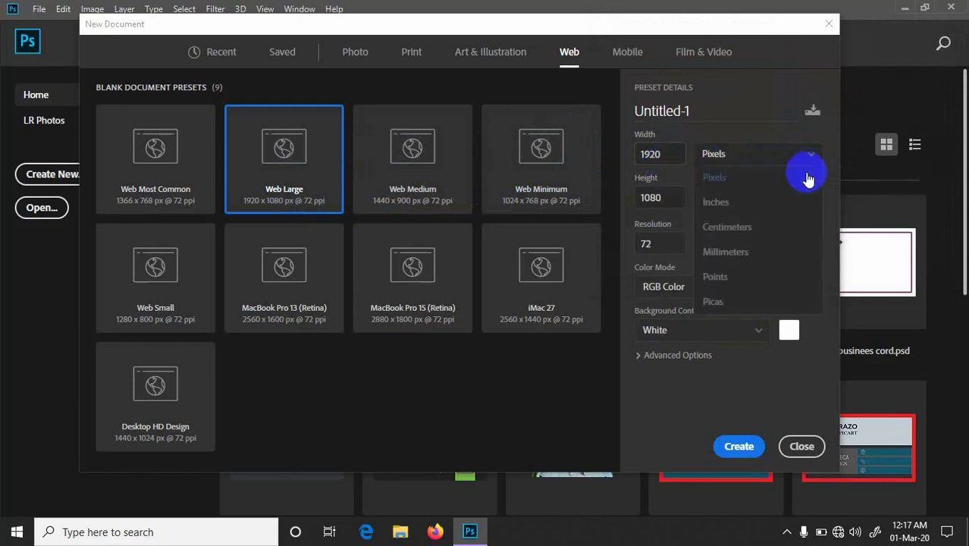
left_click(746, 201)
left_click(807, 156)
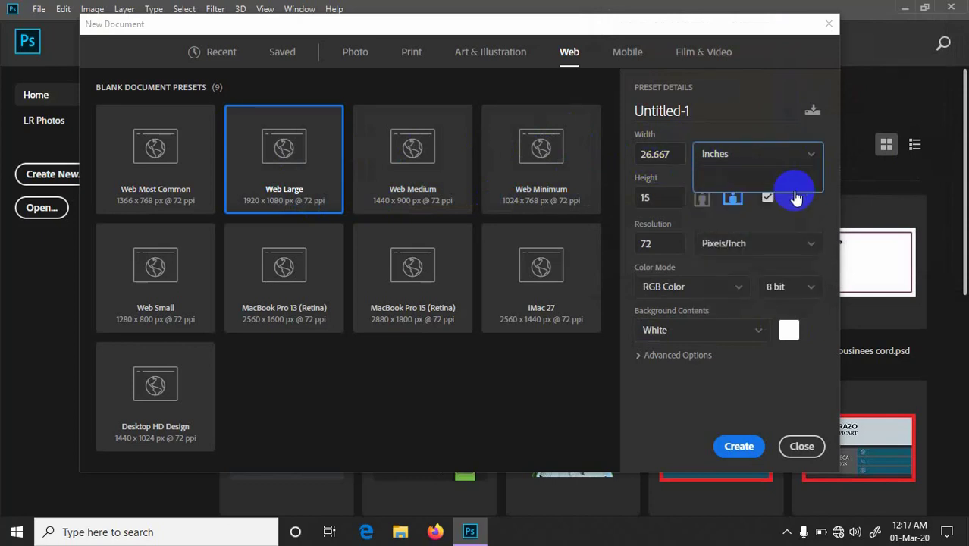
left_click(798, 179)
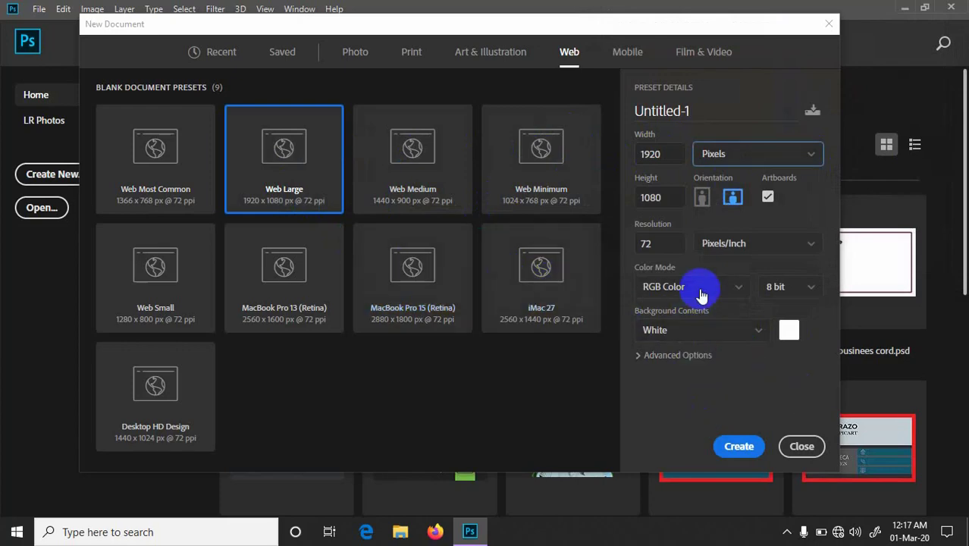
left_click(737, 447)
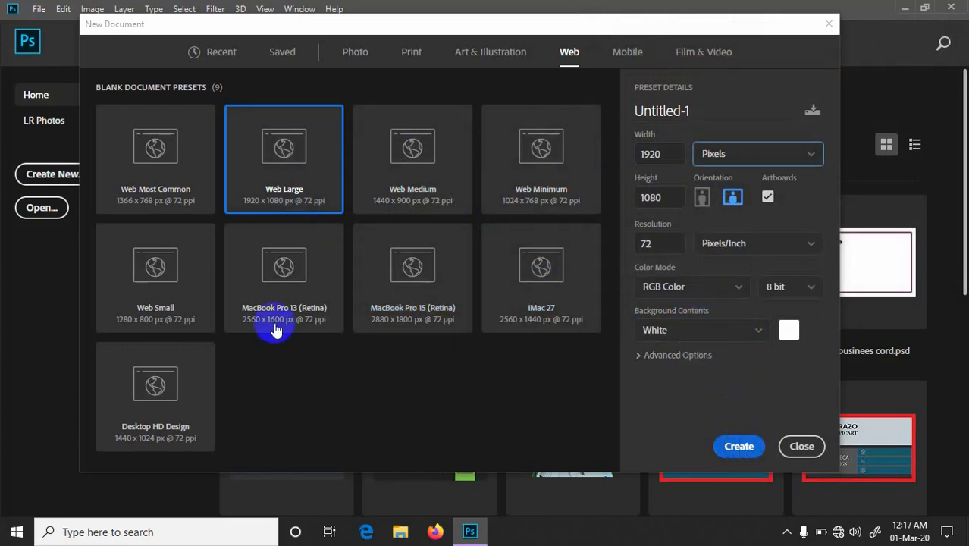
left_click(740, 448)
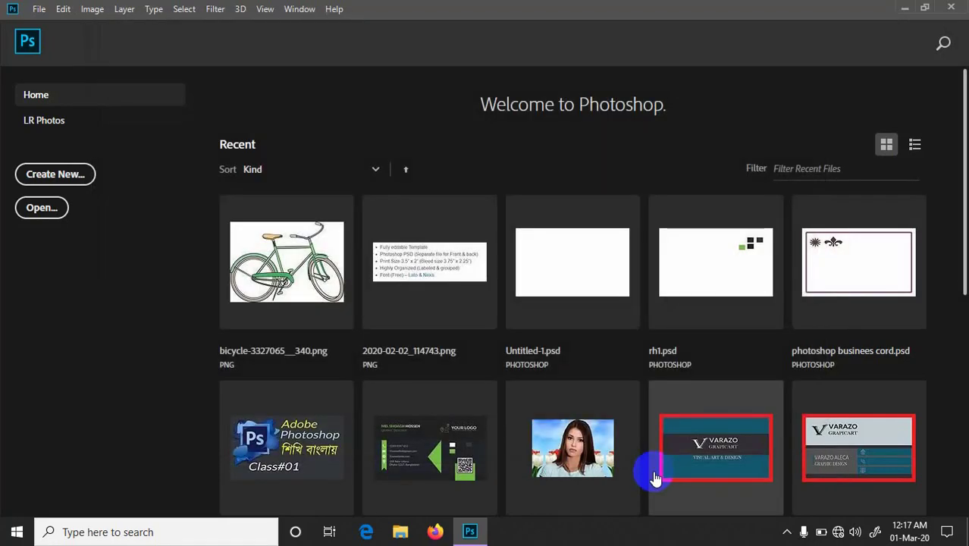
left_click(524, 243)
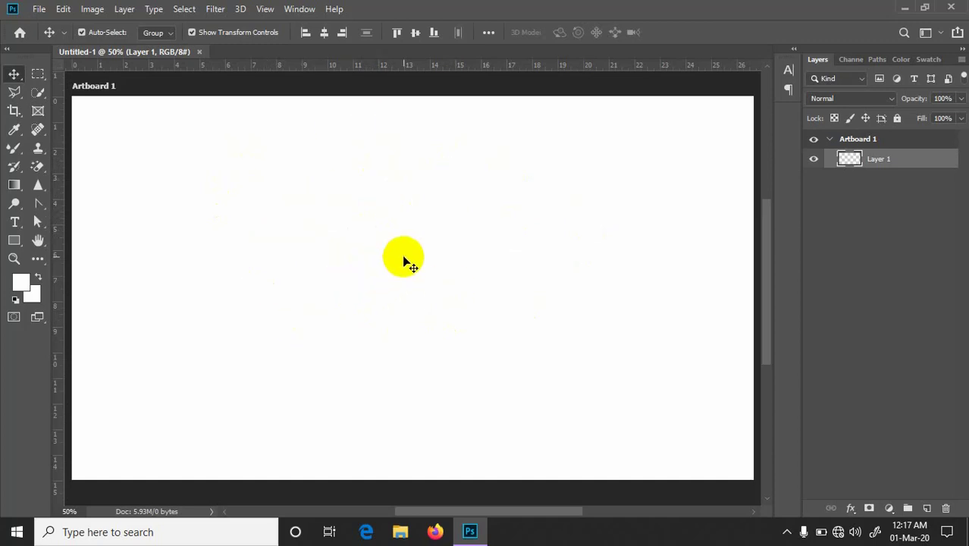
Step: Add an empty Layer 2 above Layer 1, then make Layer 1 active
scroll(404, 262, "down", 2)
scroll(406, 261, "up", 1)
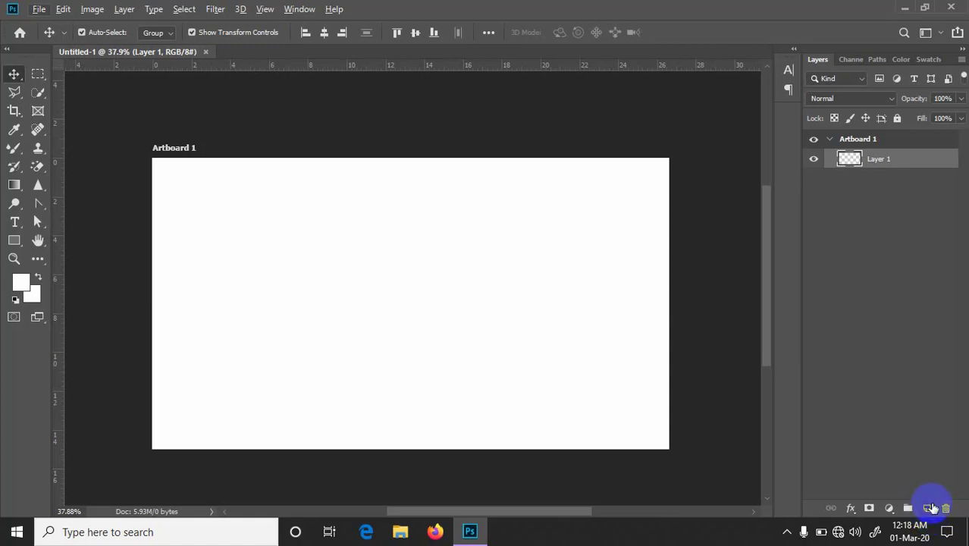
left_click(927, 510)
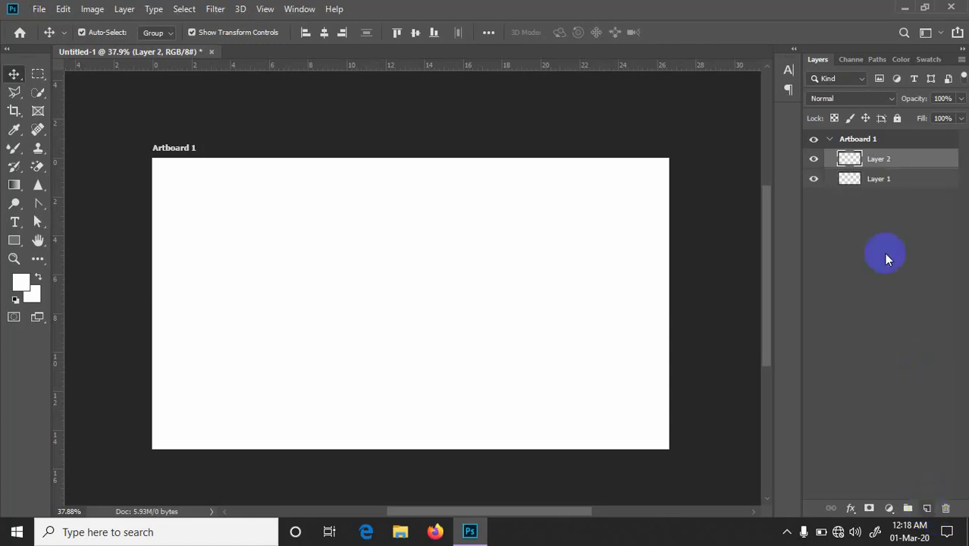
left_click(878, 182)
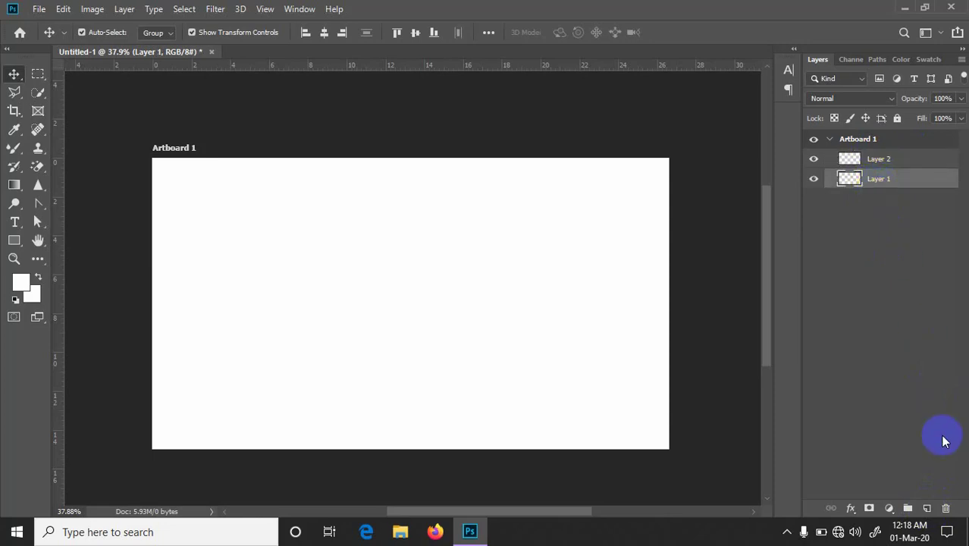
right_click(881, 162)
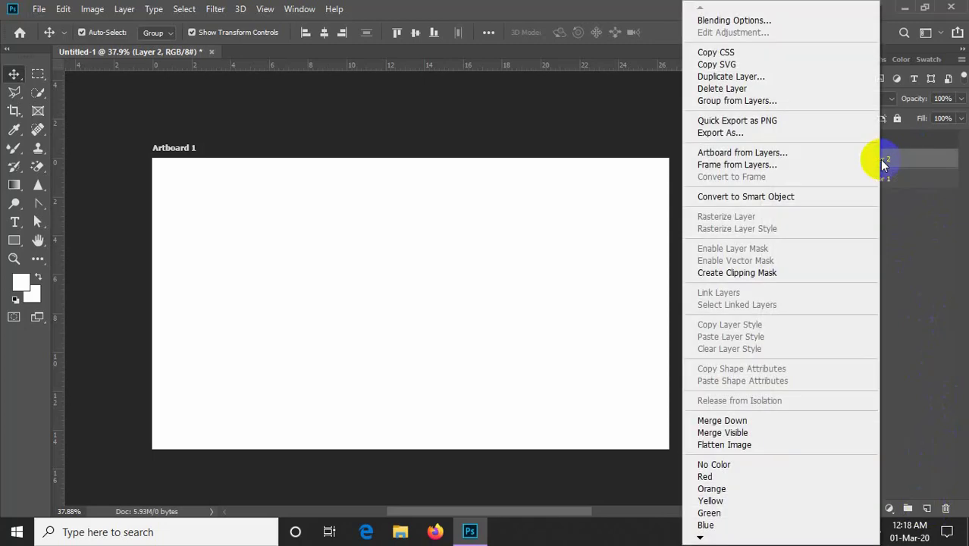
left_click(743, 79)
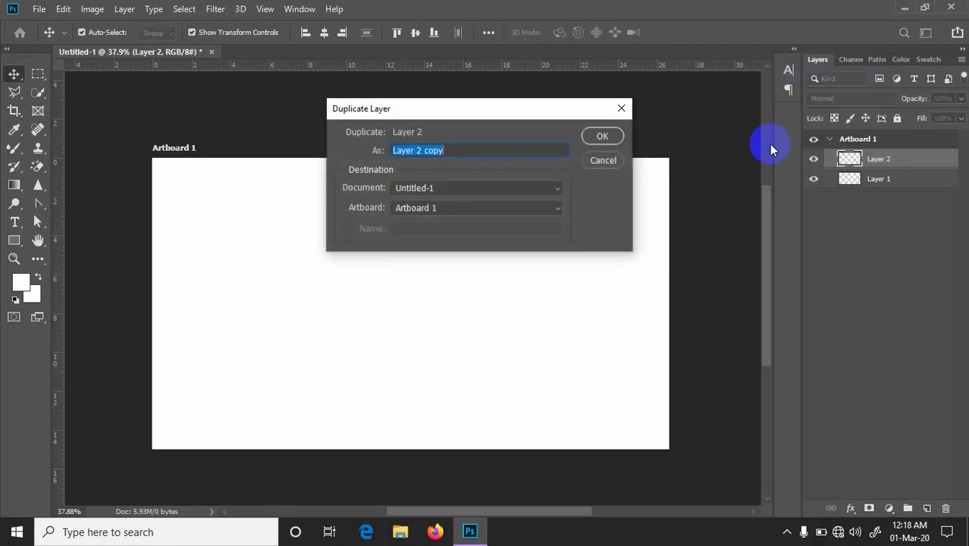
left_click(613, 139)
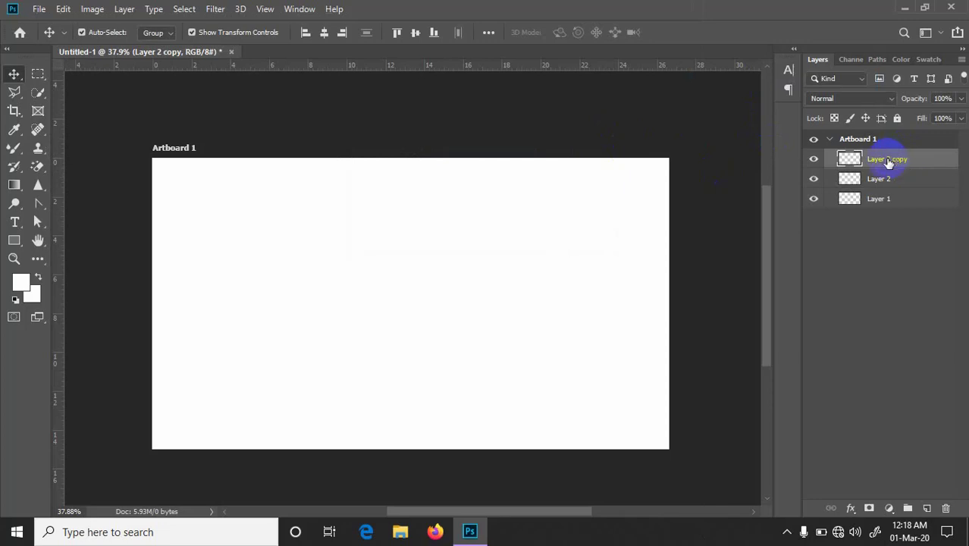
key("ctrl+j")
key("ctrl+j")
key("ctrl+j")
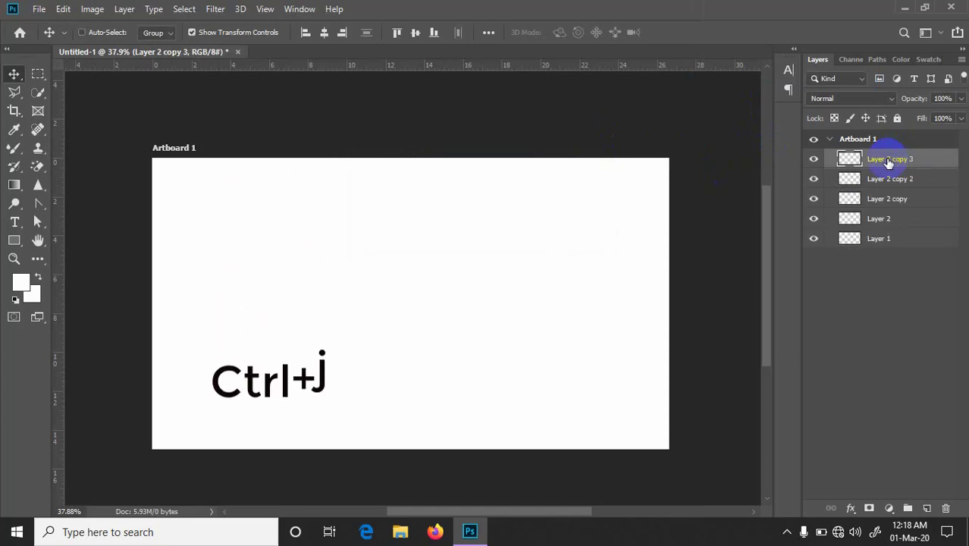
key("ctrl+j")
key("ctrl+j")
key("ctrl+j")
key("ctrl+j")
key("ctrl+j")
key("ctrl+j")
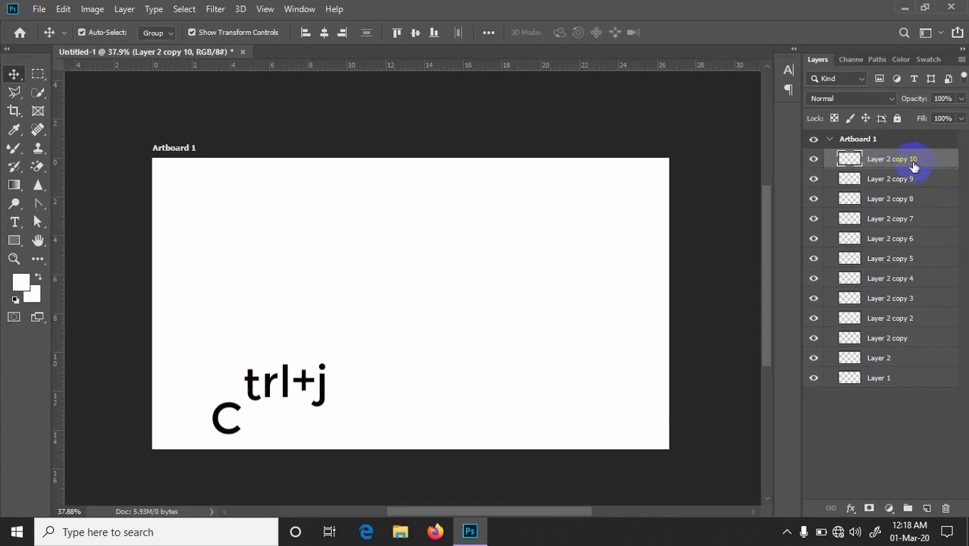
key("Delete")
key("Delete")
key("Delete")
key("Delete")
key("Delete")
key("Delete")
key("Delete")
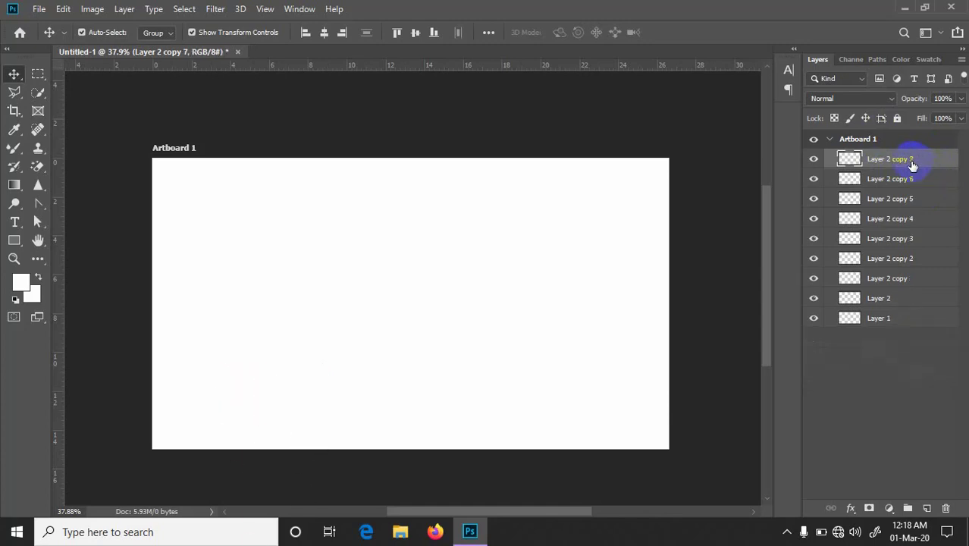
key("Delete")
key("Delete")
key("Delete")
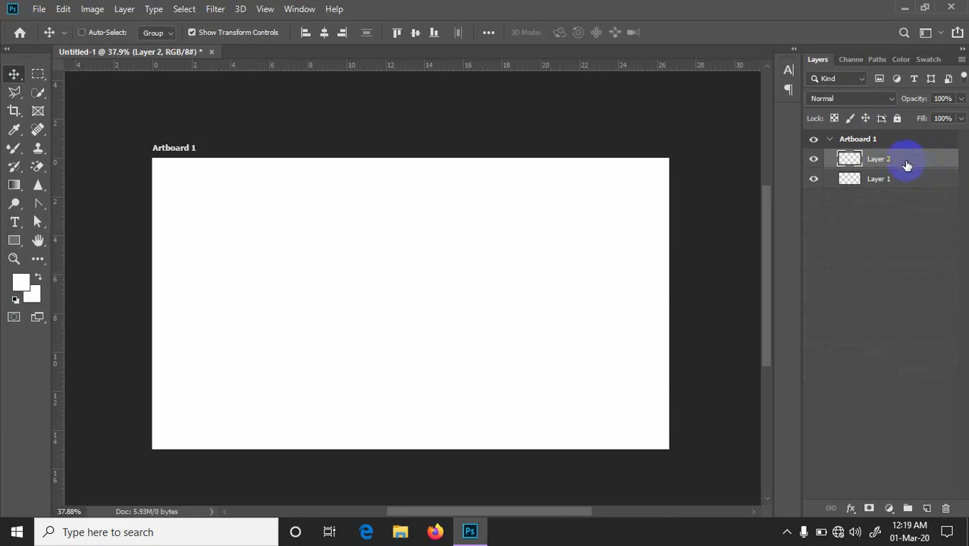
Step: Duplicate Layer 2 twice, then add a new Layer 3 and delete it
key("ctrl+j")
key("ctrl+j")
key("ctrl+j")
key("ctrl+j")
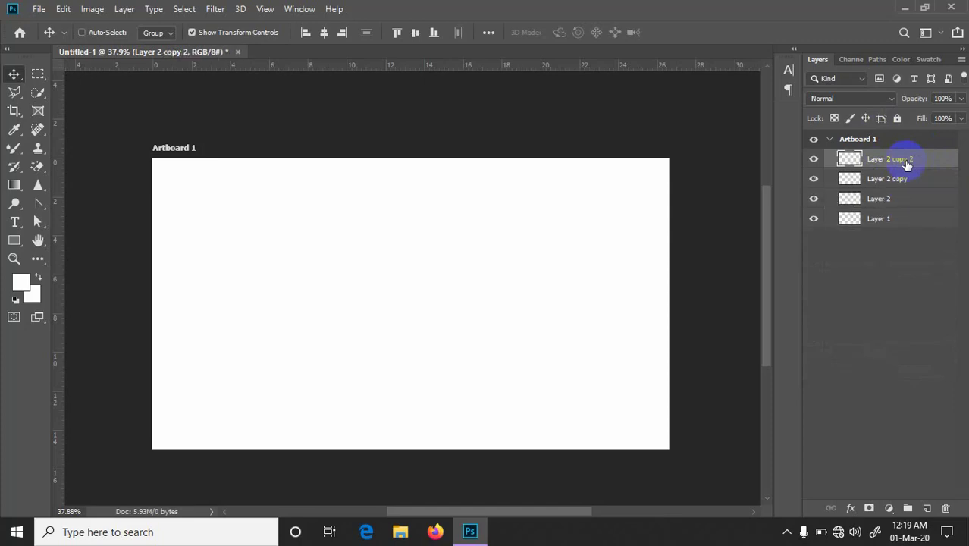
key("ctrl+j")
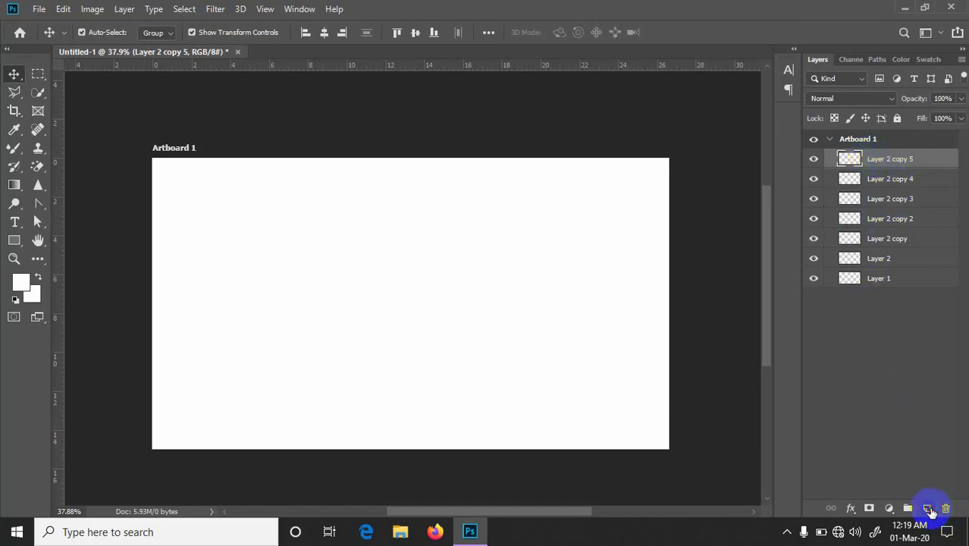
left_click(928, 508)
left_click(880, 159)
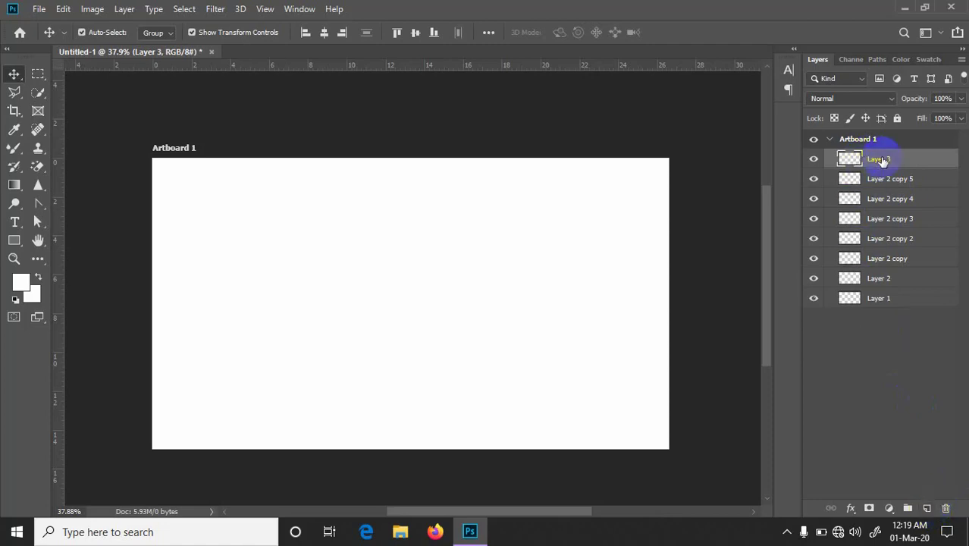
right_click(883, 160)
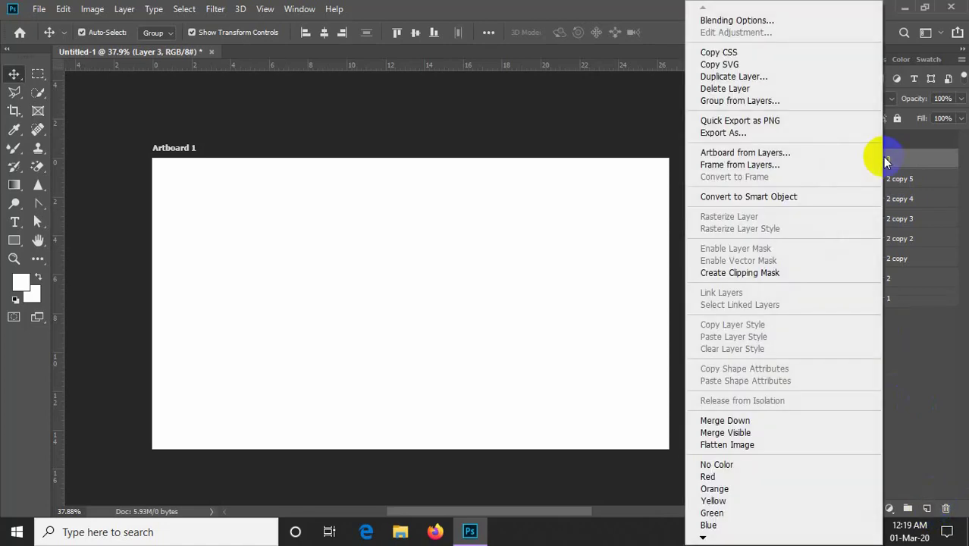
left_click(751, 88)
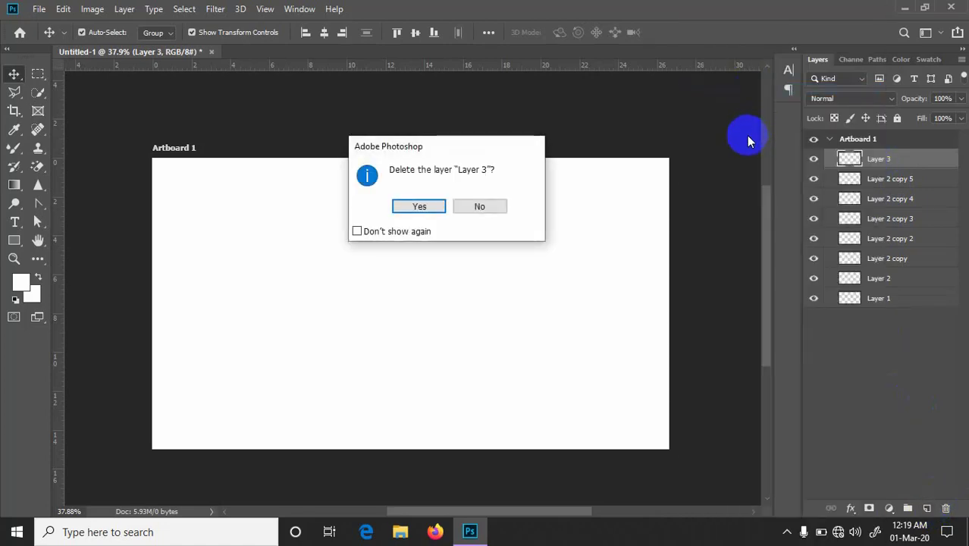
left_click(414, 206)
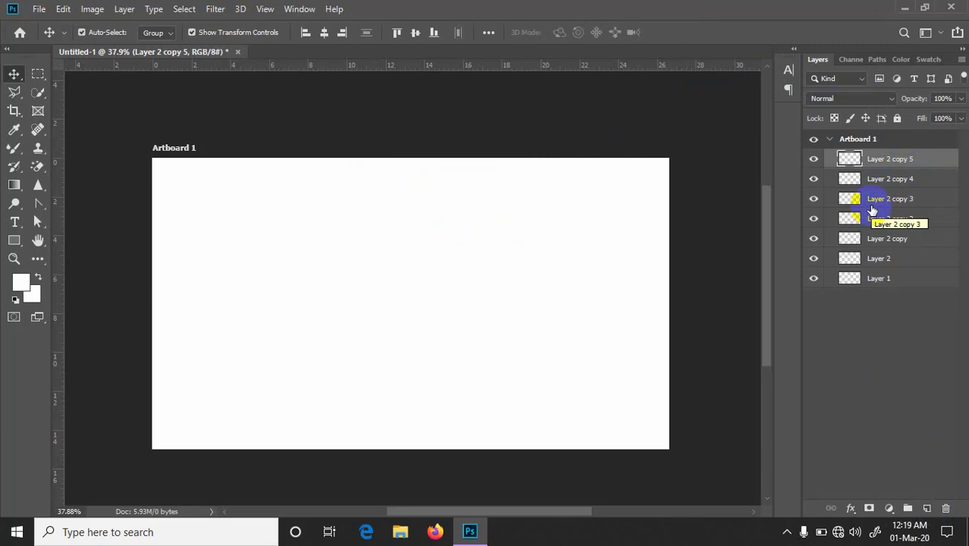
Step: Make another Layer 2 copy, then delete every copy along with Layer 2 and Layer 1
key("ctrl")
key("ctrl+j")
key("ctrl+j")
key("ctrl+j")
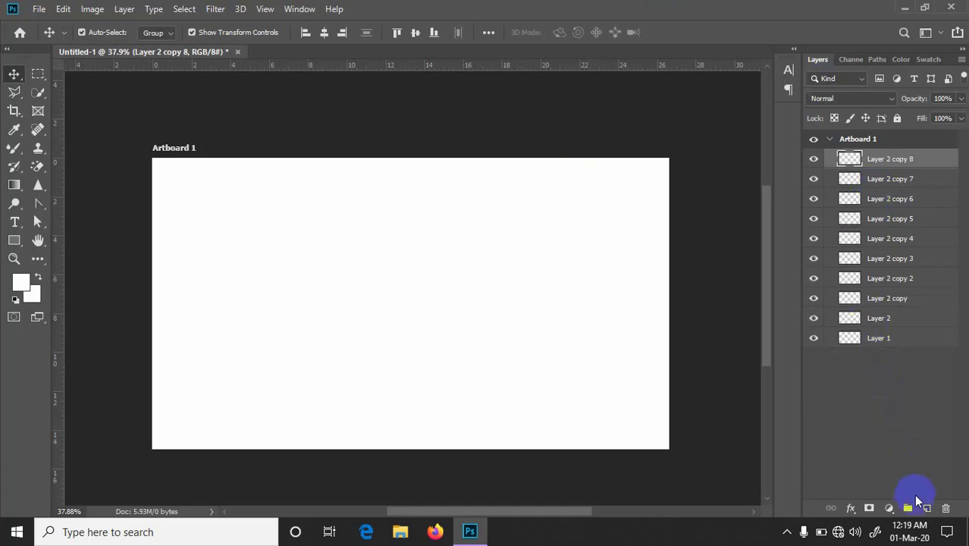
left_click(872, 157)
left_click(158, 166)
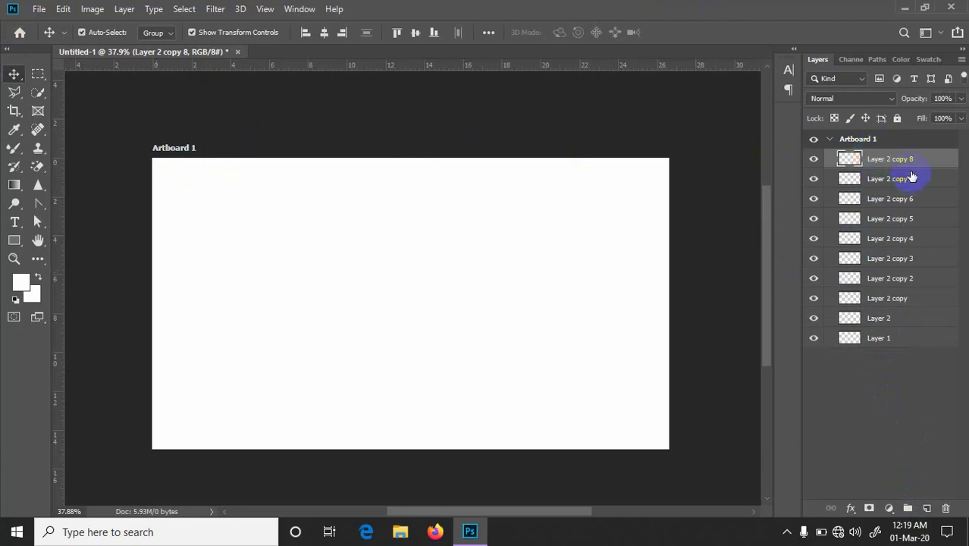
key("Delete")
key("Delete")
key("Delete")
key("Delete")
key("Delete")
key("Delete")
key("Delete")
key("Delete")
key("Delete")
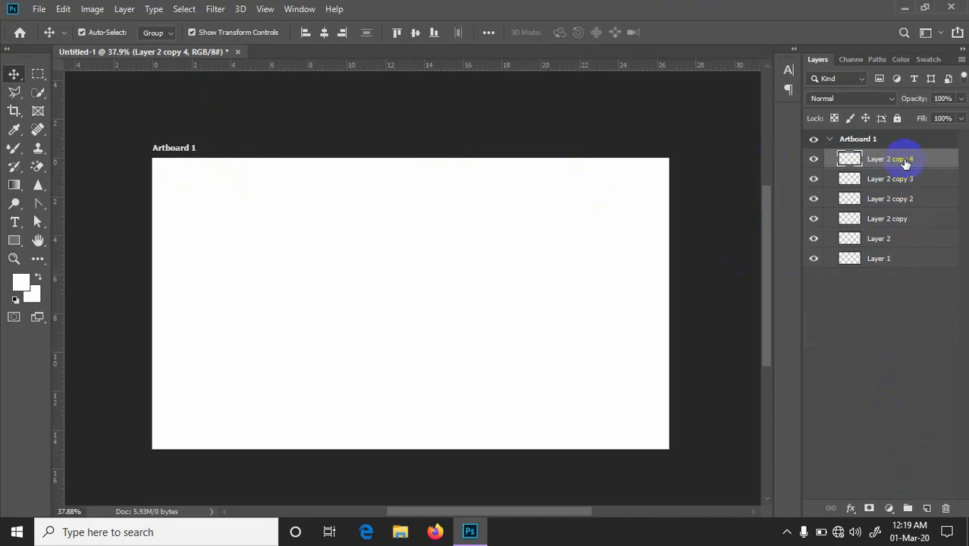
key("Delete")
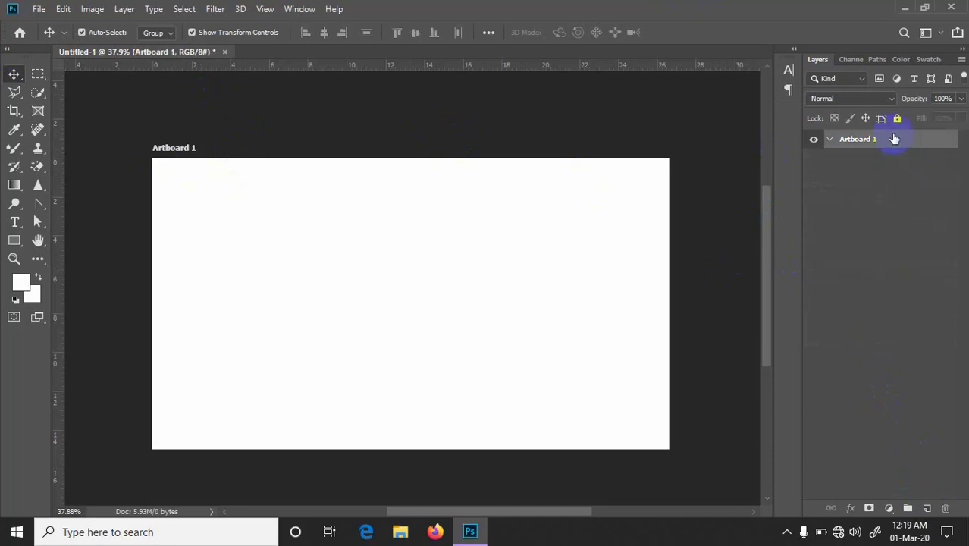
Step: Add a new layer inside Artboard 1 and set the background colour to dark red
left_click(884, 137)
left_click(831, 139)
left_click(927, 507)
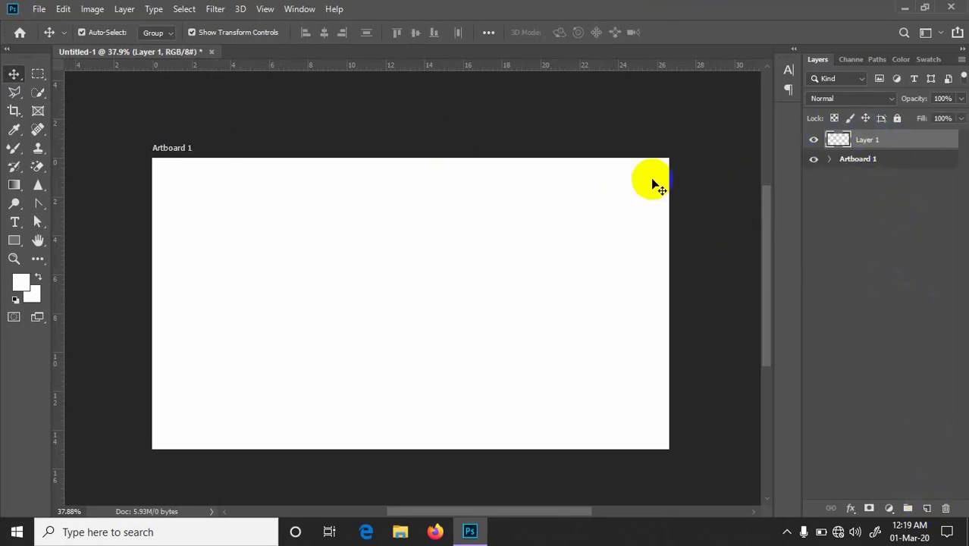
left_click(38, 298)
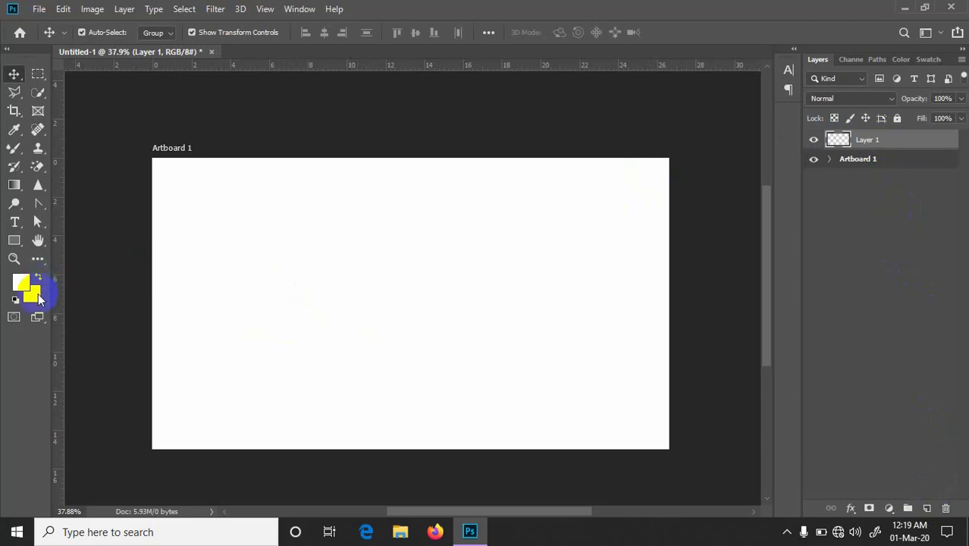
left_click(760, 192)
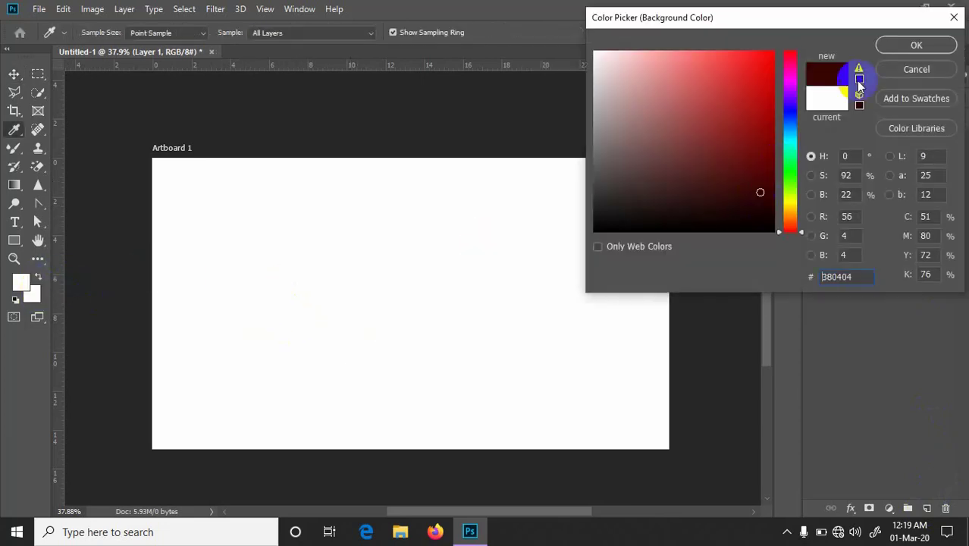
left_click(899, 48)
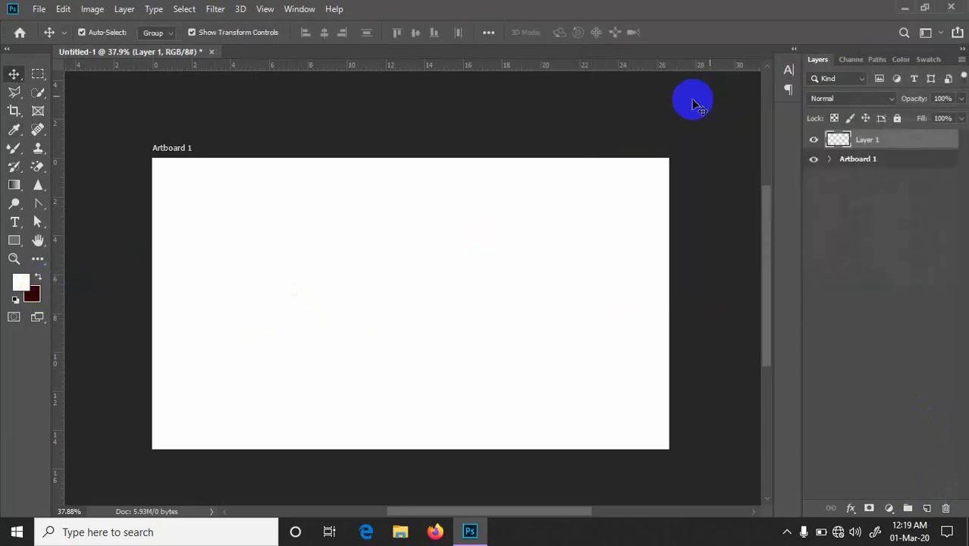
Step: Set the foreground colour to red f03939 and select Artboard 1 with the Move tool (V)
left_click(27, 284)
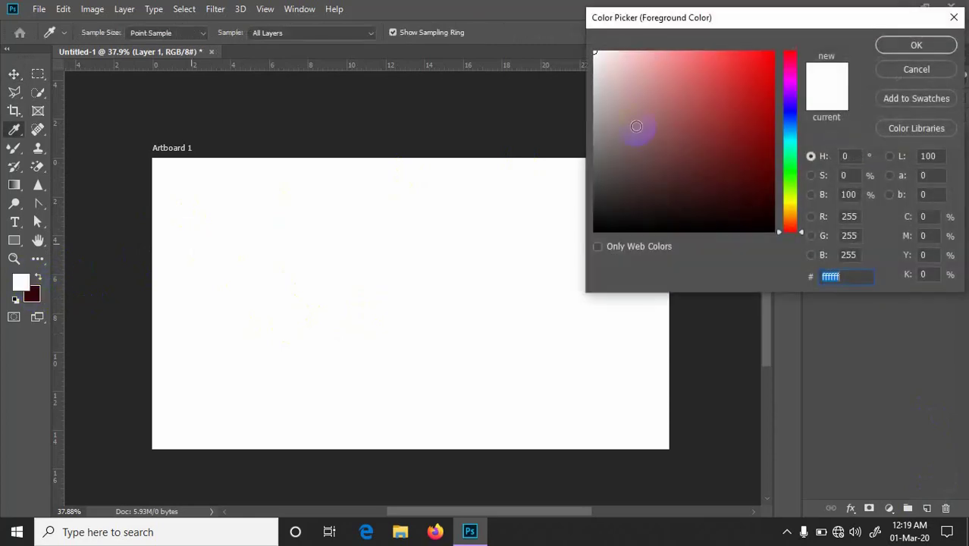
left_click(732, 62)
left_click(927, 41)
key("v")
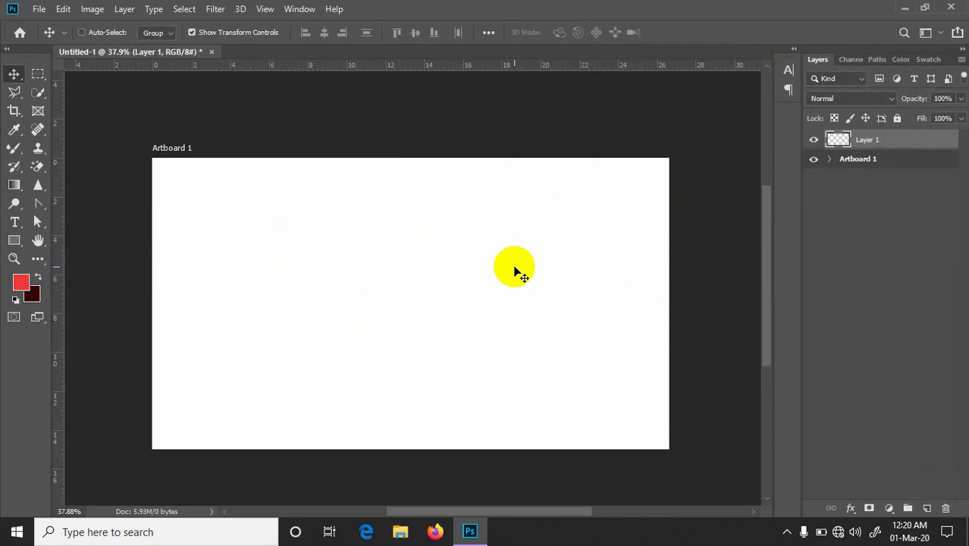
left_click(515, 272)
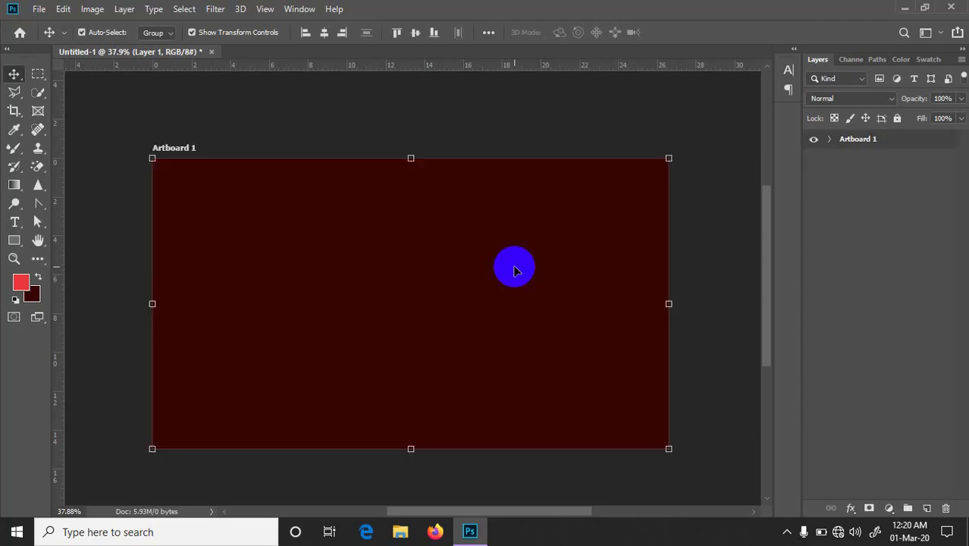
Step: Inspect the background colour, then set the foreground colour to white ffffff
left_click(40, 300)
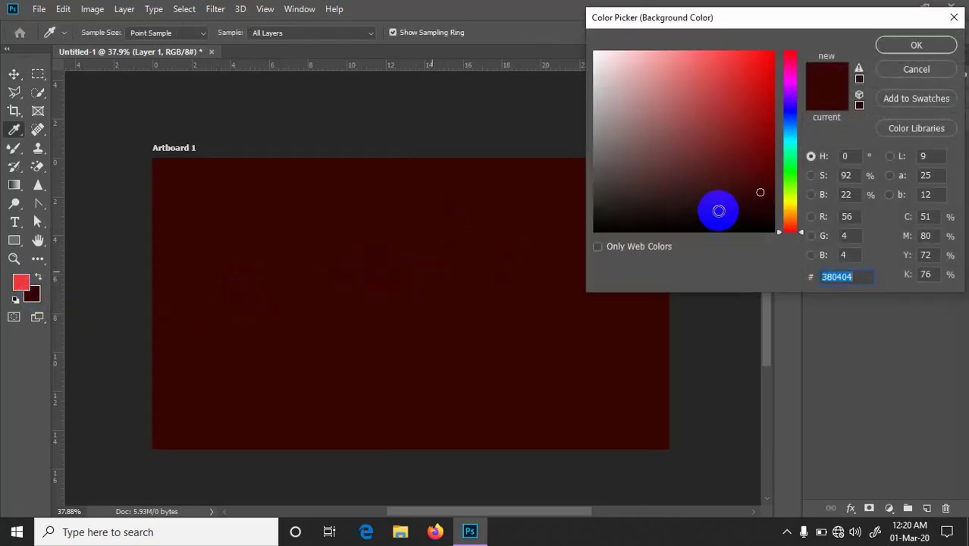
key("Return")
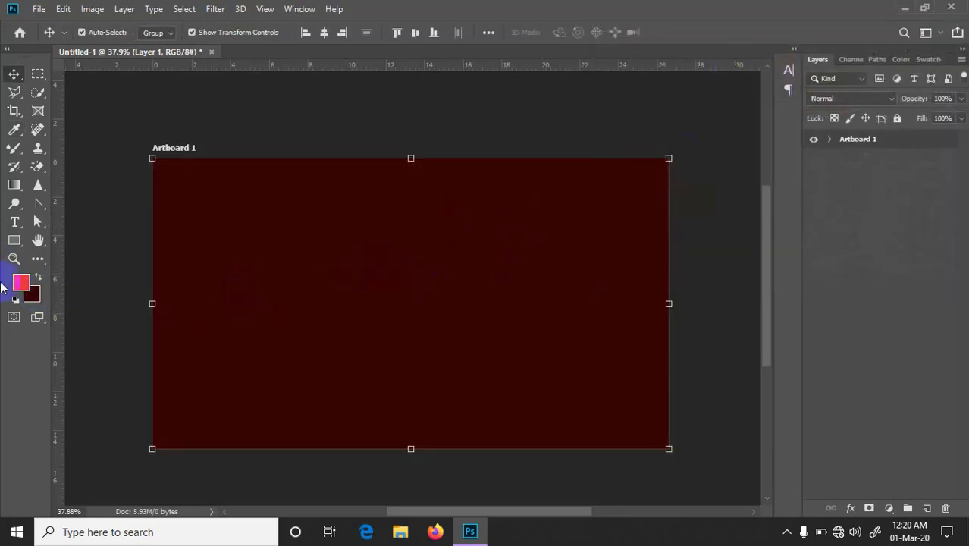
left_click(23, 291)
left_click_drag(773, 99, 762, 61)
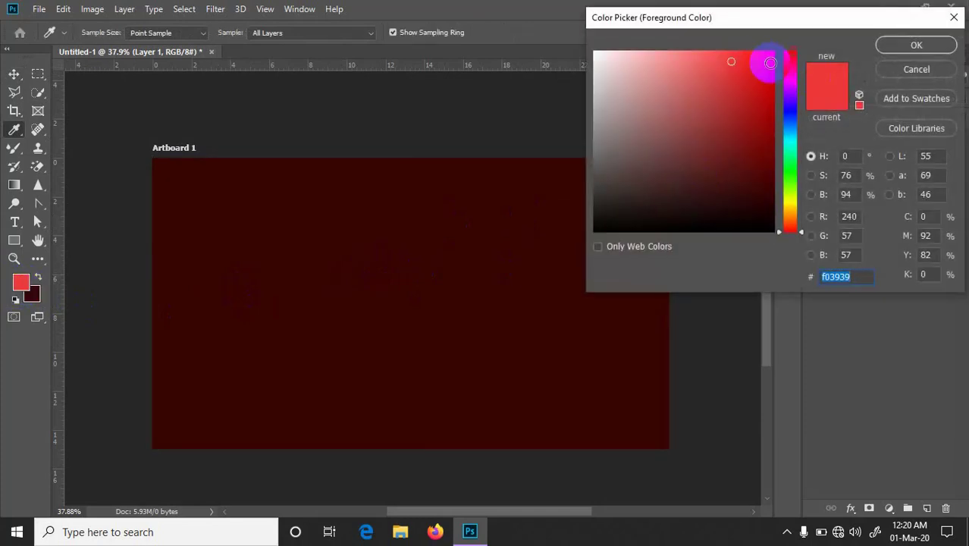
left_click(596, 53)
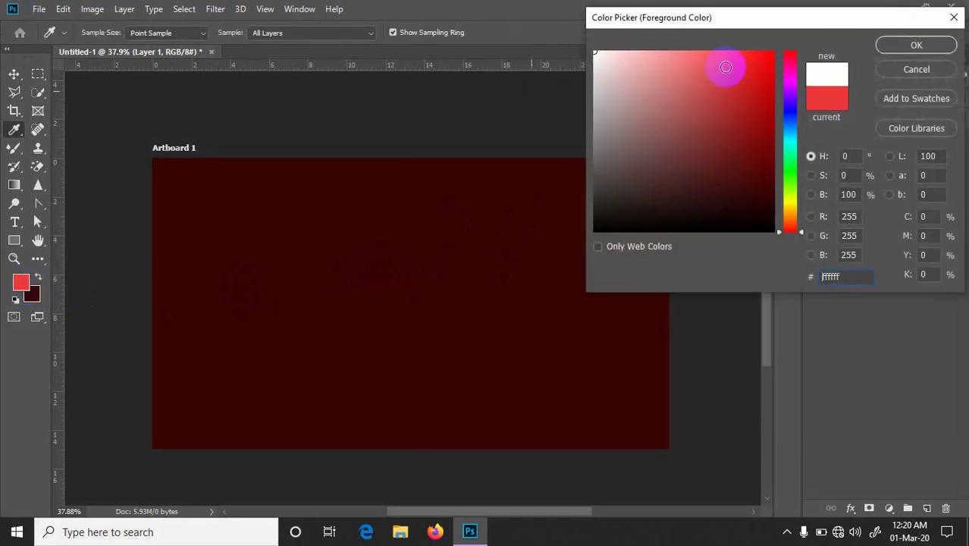
key("Return")
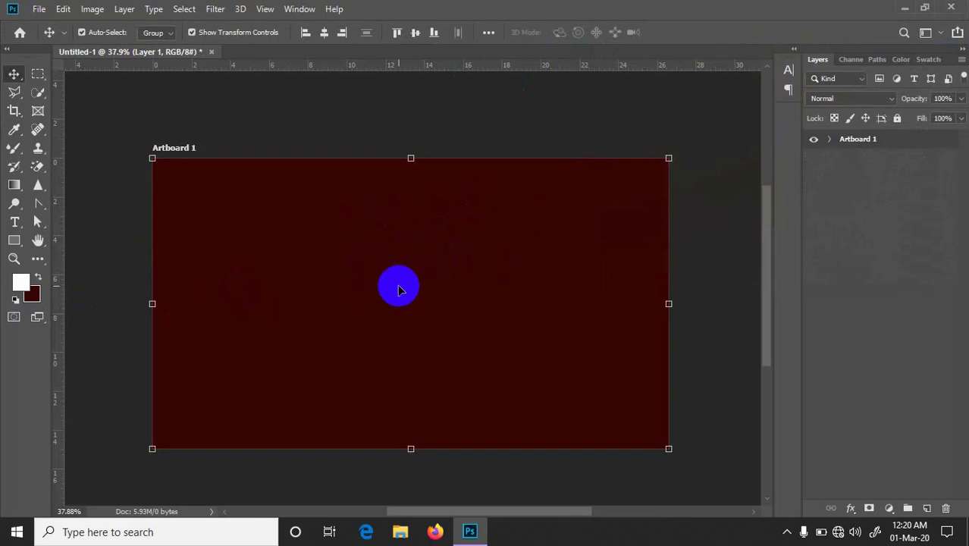
Step: Fill the artboard white, try the dark red background fill, refill white, and deselect
key("alt+BackSpace")
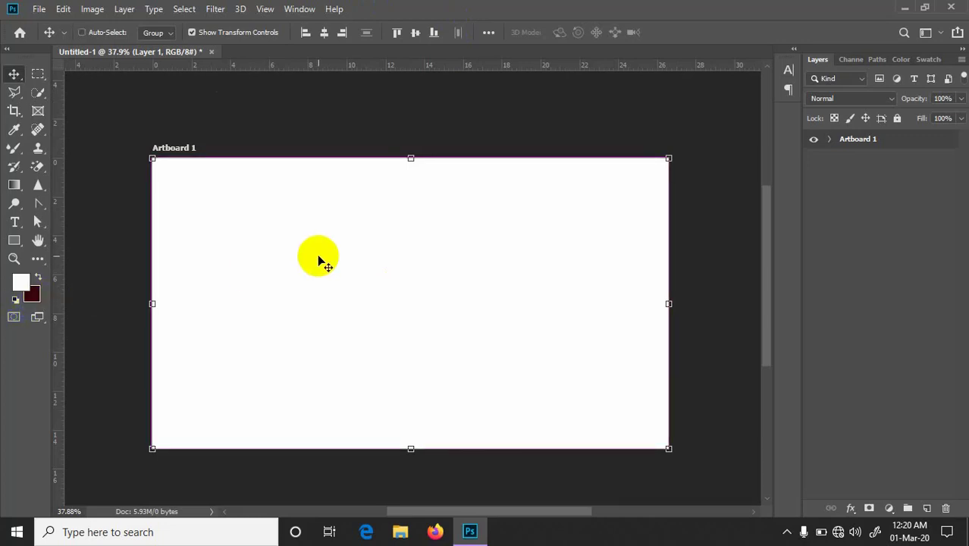
key("ctrl+BackSpace")
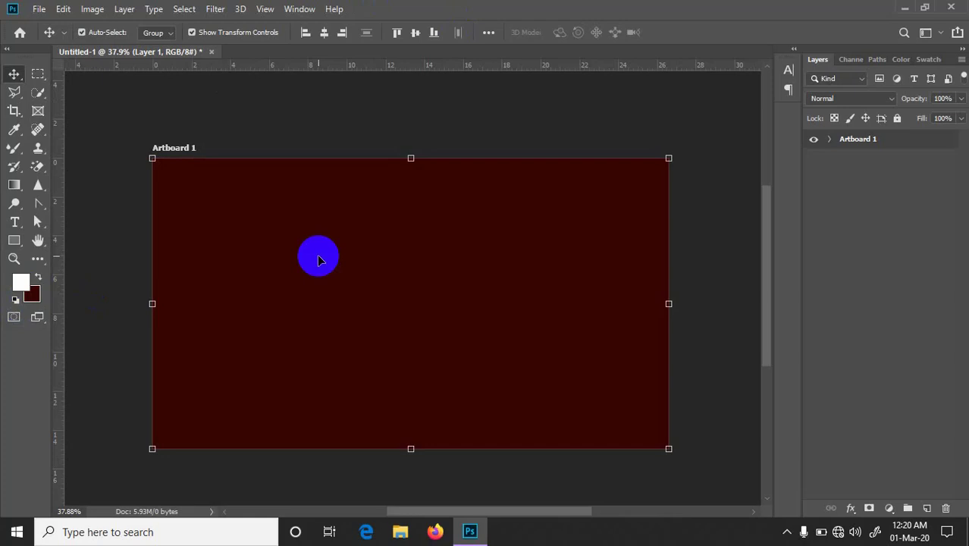
key("alt+BackSpace")
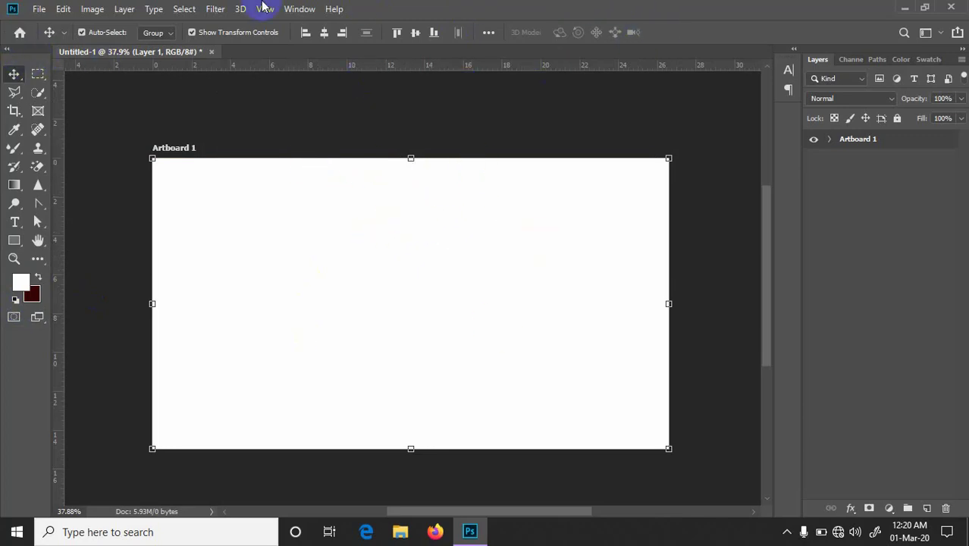
left_click(686, 216)
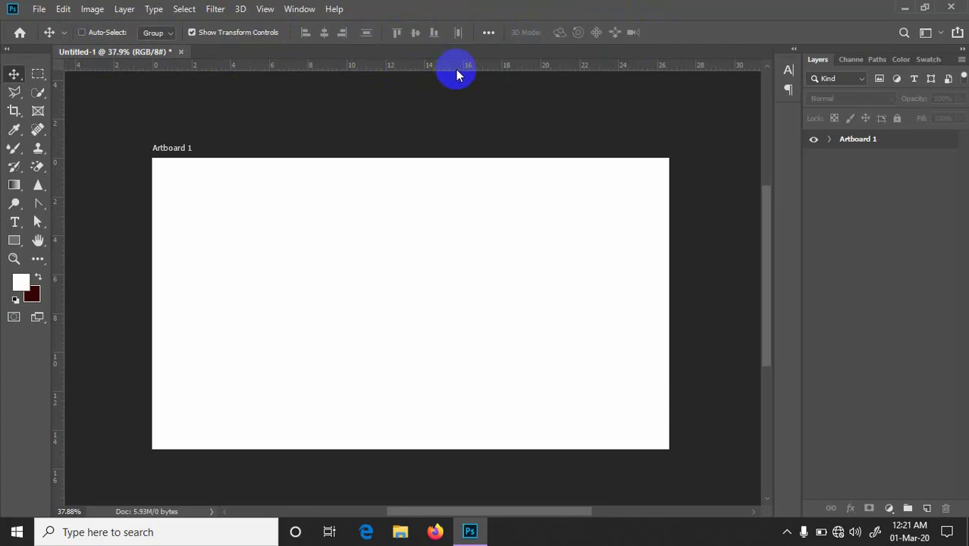
Step: Toggle the rulers off and on, then float the Tools, Layers and Character/Paragraph panels
key("ctrl+r")
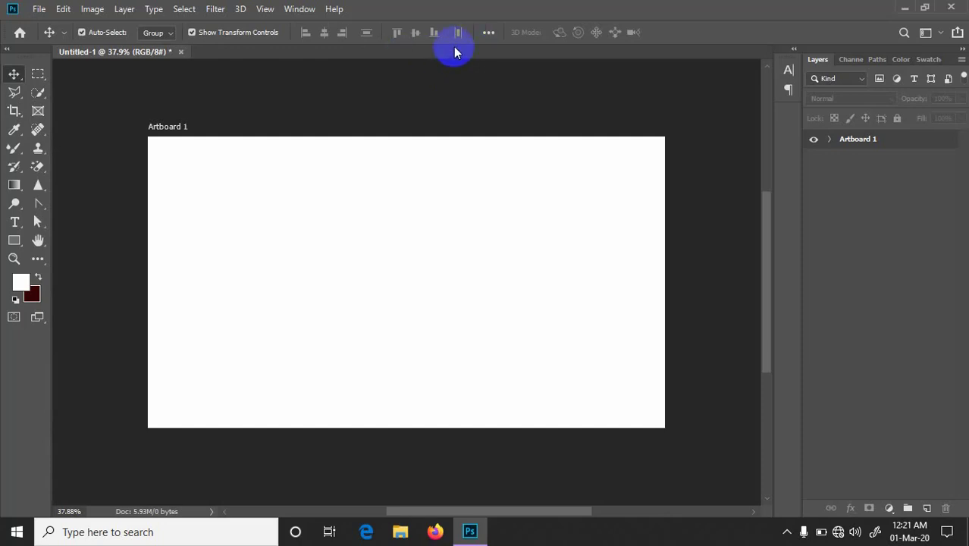
key("ctrl+r")
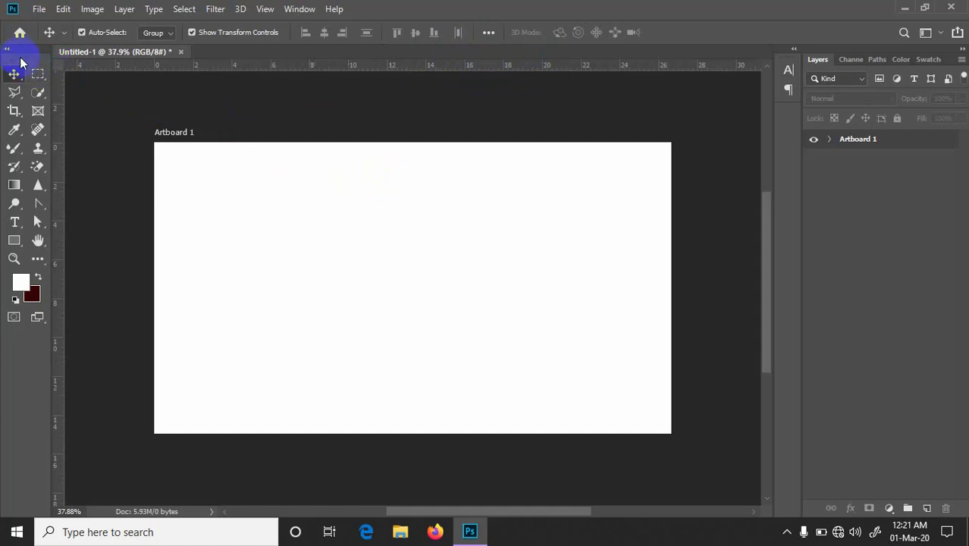
left_click_drag(17, 64, 6, 108)
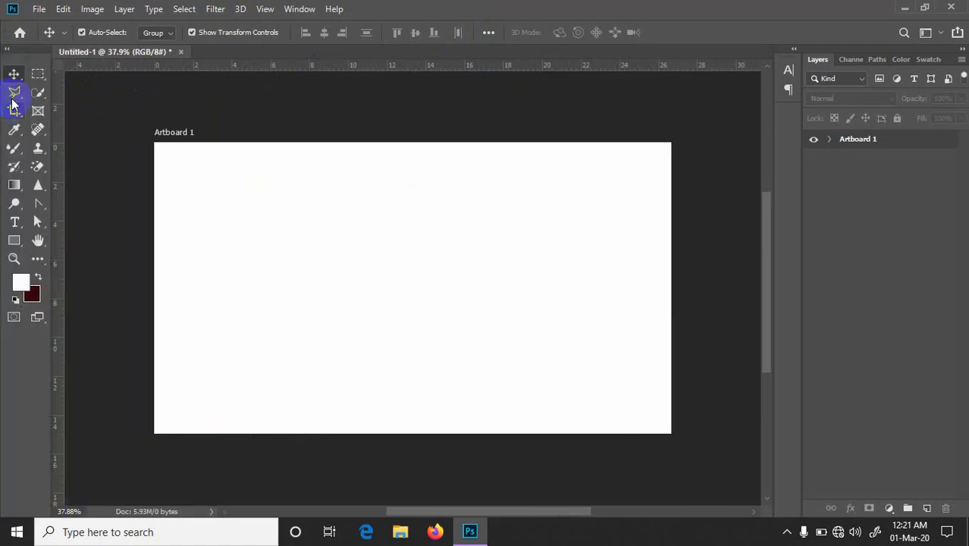
left_click_drag(24, 58, 358, 150)
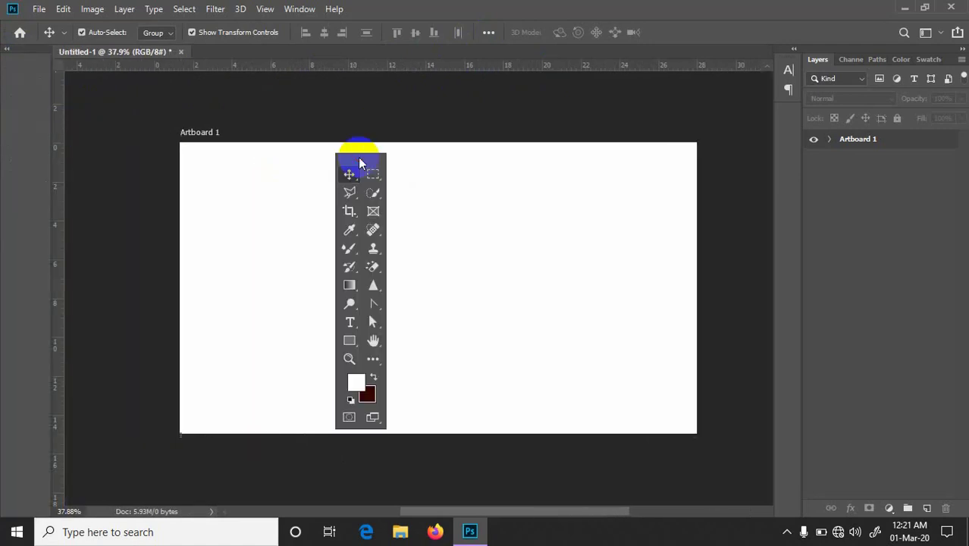
left_click_drag(892, 48, 629, 207)
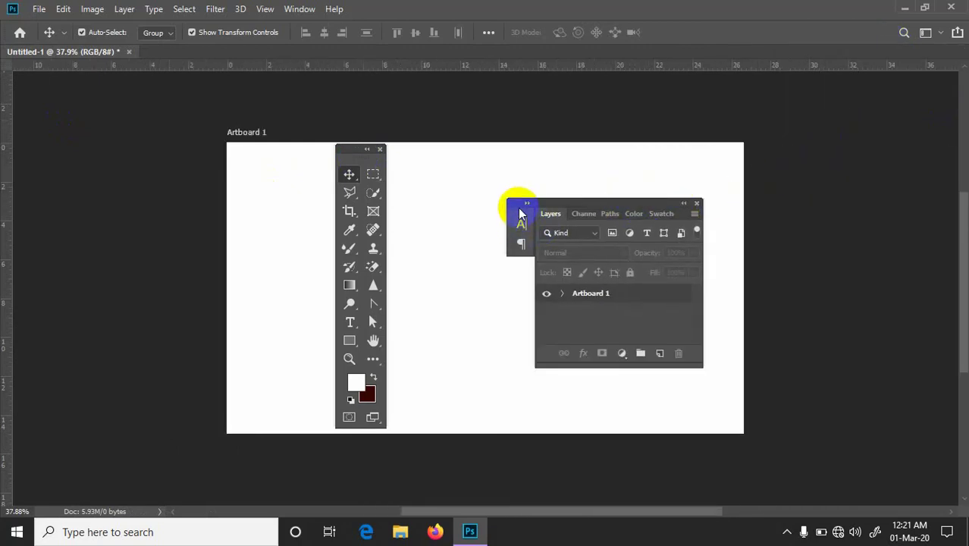
left_click_drag(521, 215, 456, 284)
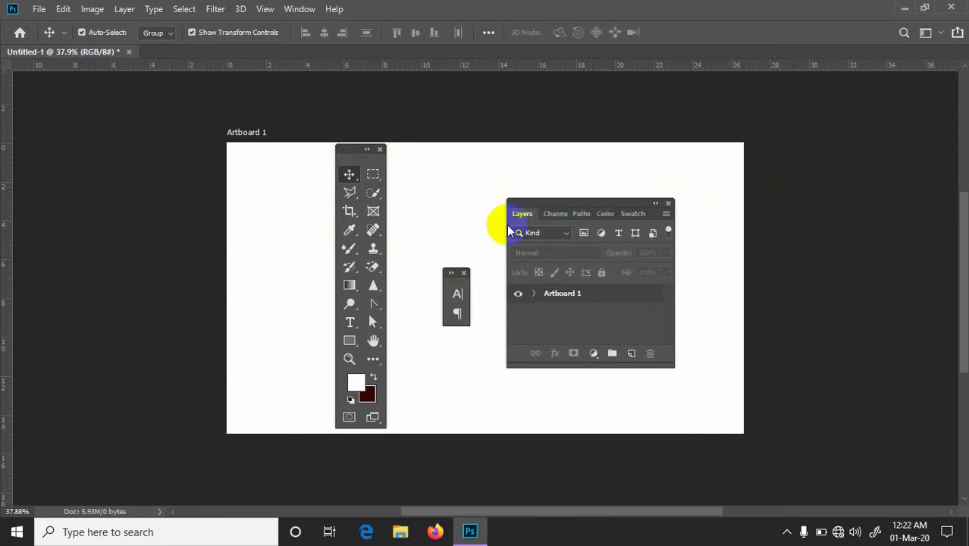
Step: Close the floating Layers, Character/Paragraph and Tools panels
left_click(669, 204)
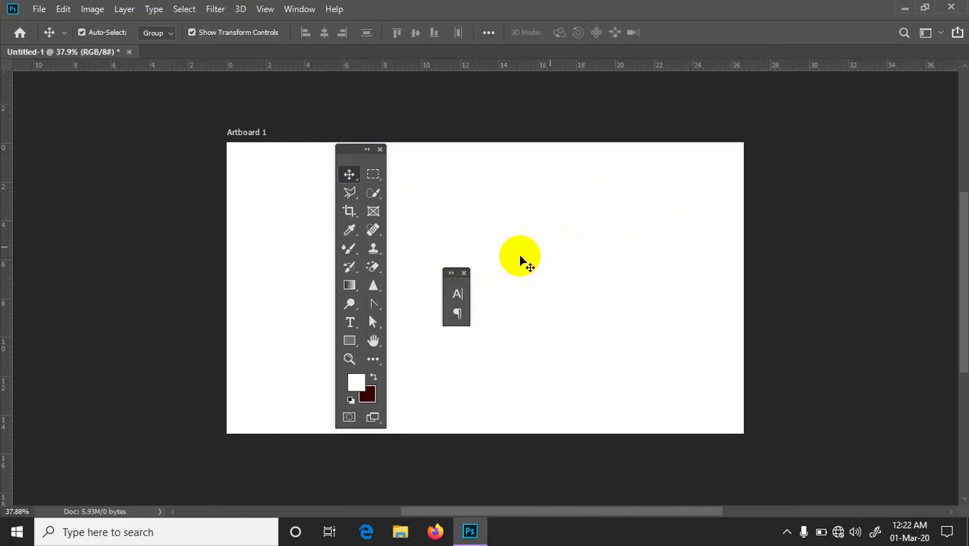
left_click(465, 272)
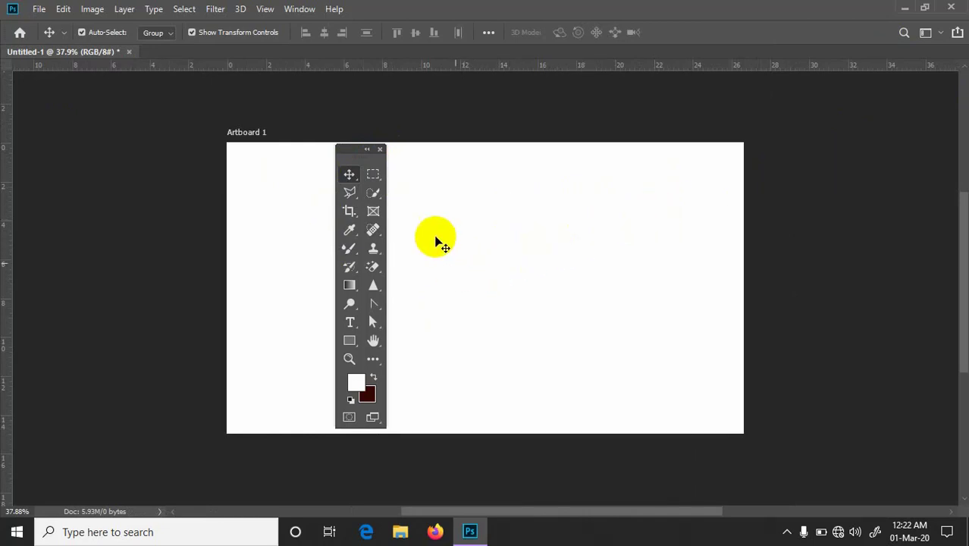
left_click(380, 148)
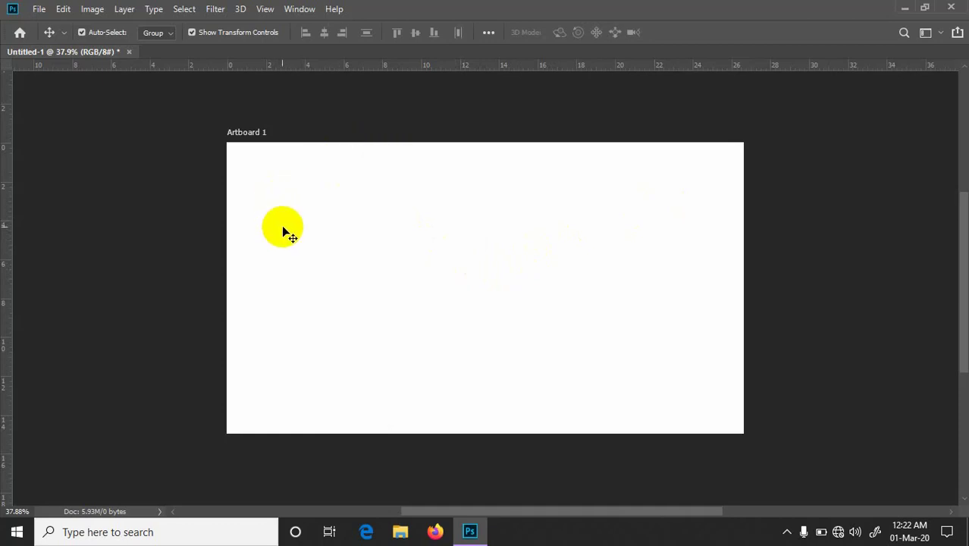
left_click(940, 35)
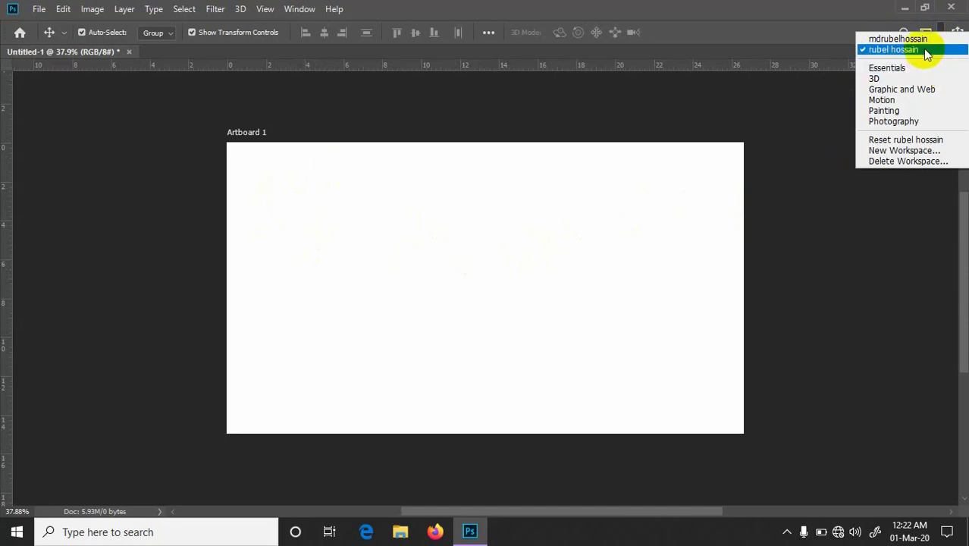
left_click(894, 49)
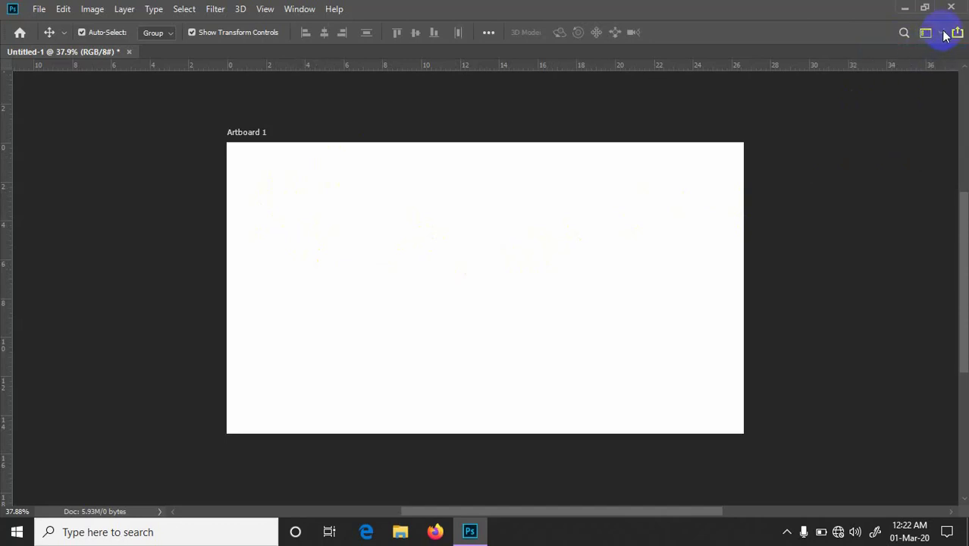
left_click(945, 34)
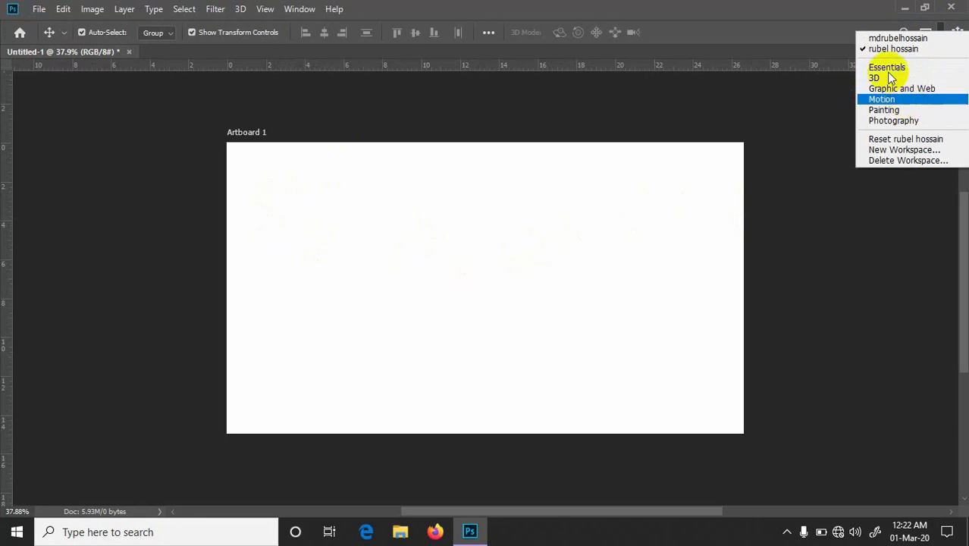
left_click(865, 50)
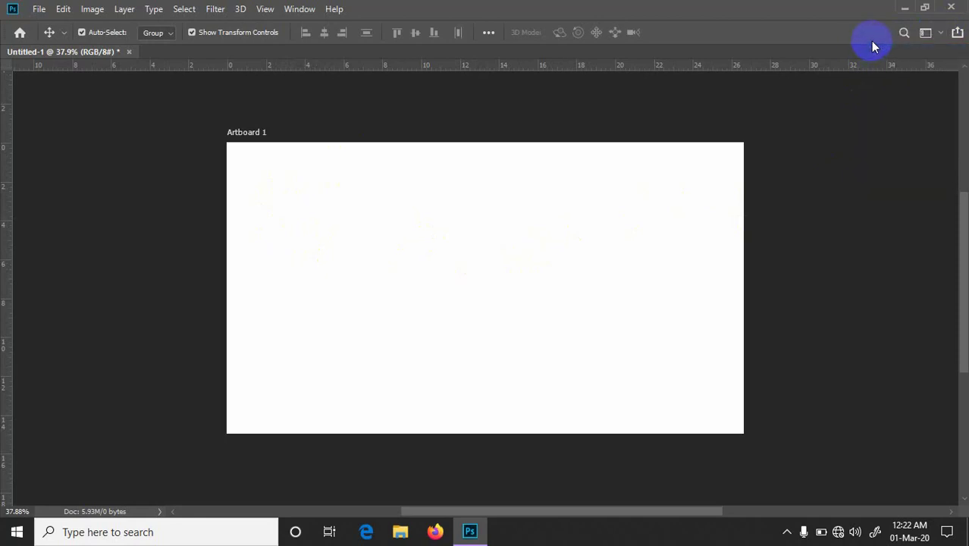
left_click(942, 34)
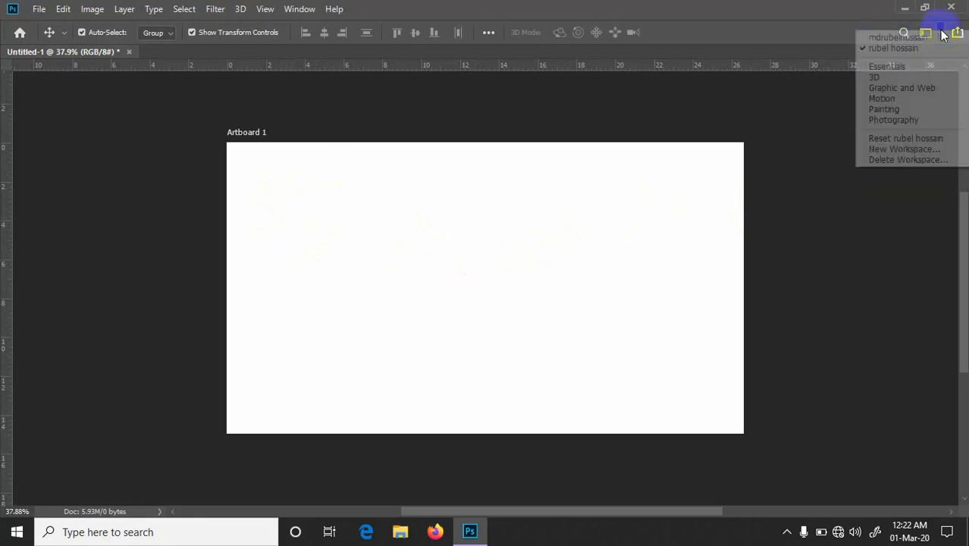
left_click(862, 50)
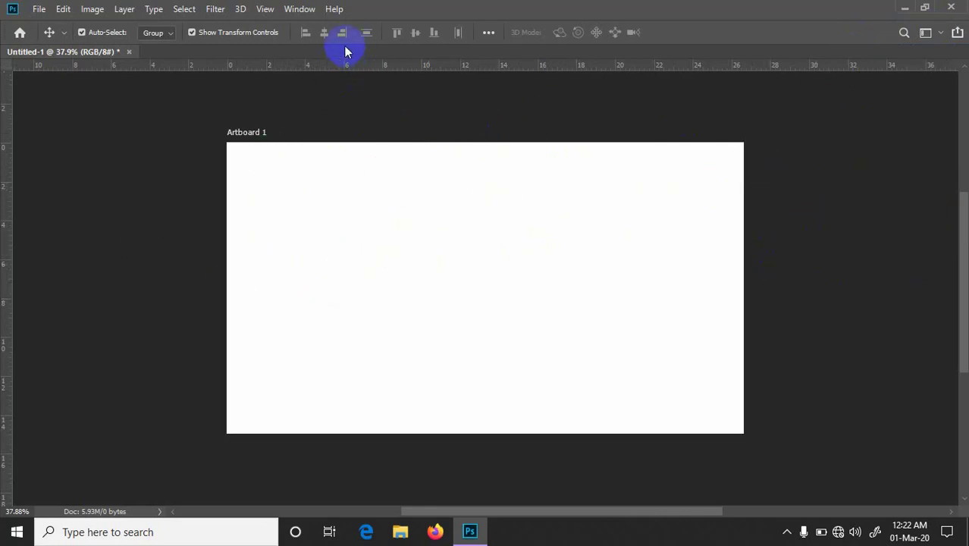
Step: Reopen the Layers panel from the Window menu and dock it at the right edge
left_click(299, 10)
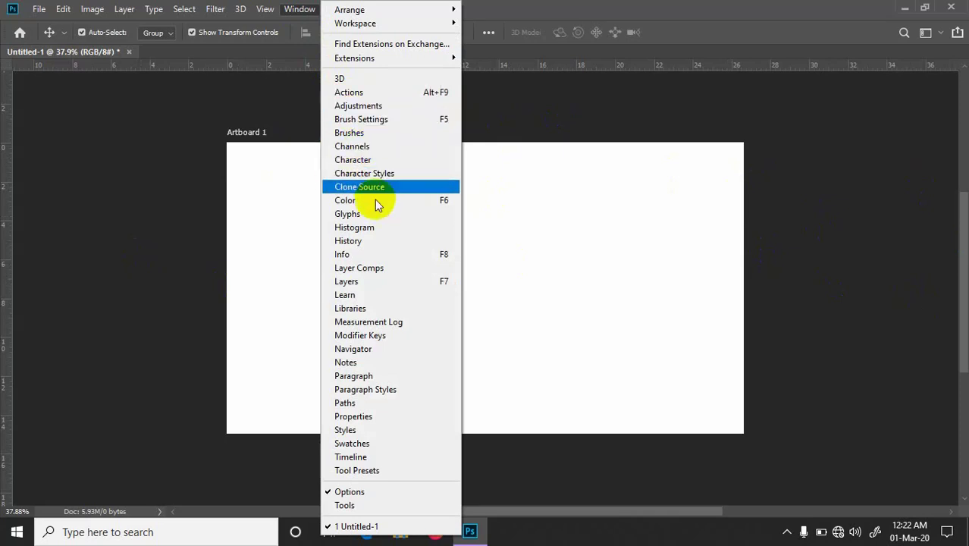
left_click(387, 285)
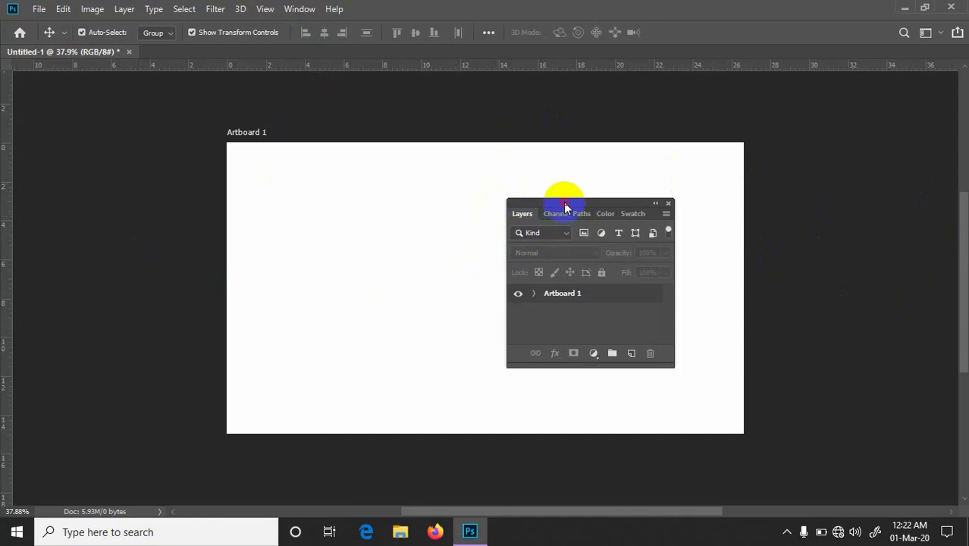
left_click_drag(565, 206, 952, 168)
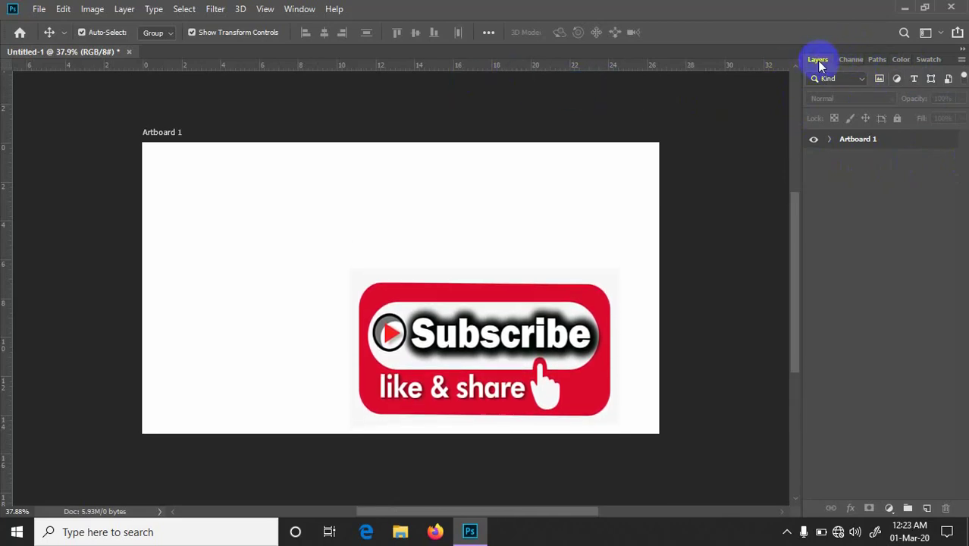
Step: Browse the Channels, Paths, Color and Swatches panels and pick a yellow swatch as foreground
left_click(849, 63)
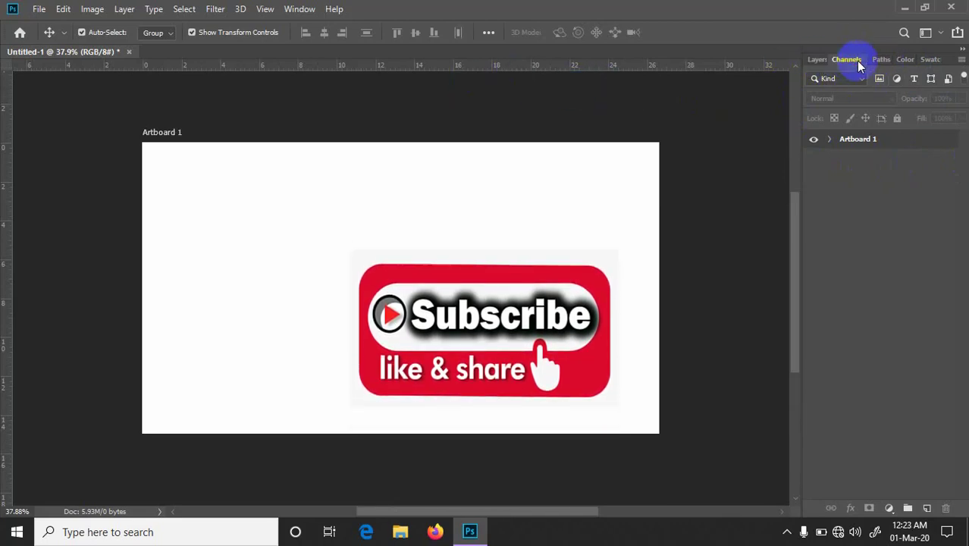
left_click(883, 61)
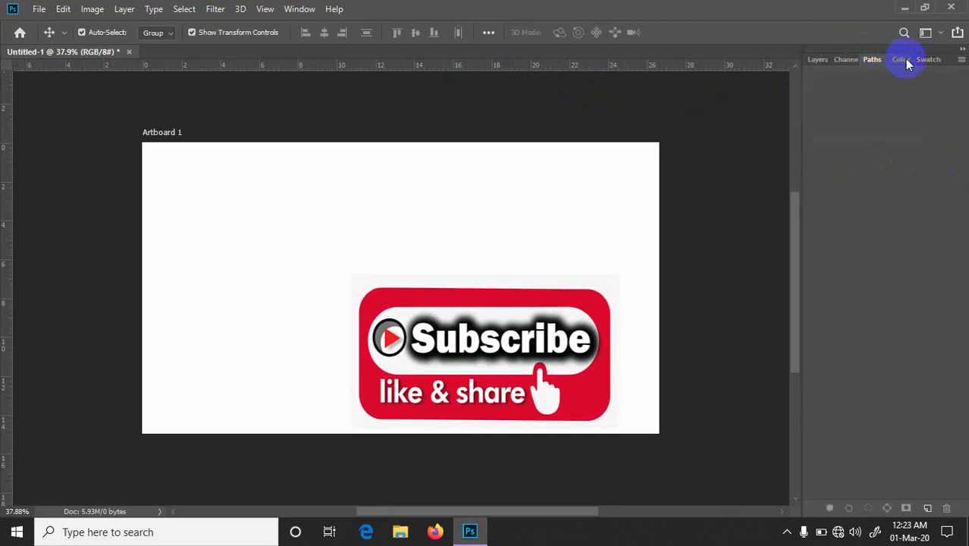
left_click(910, 63)
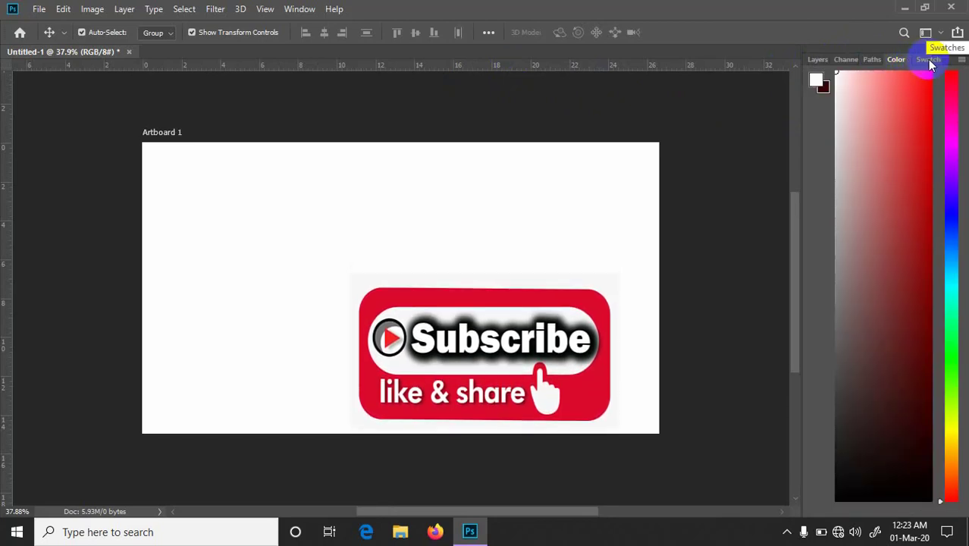
left_click(929, 63)
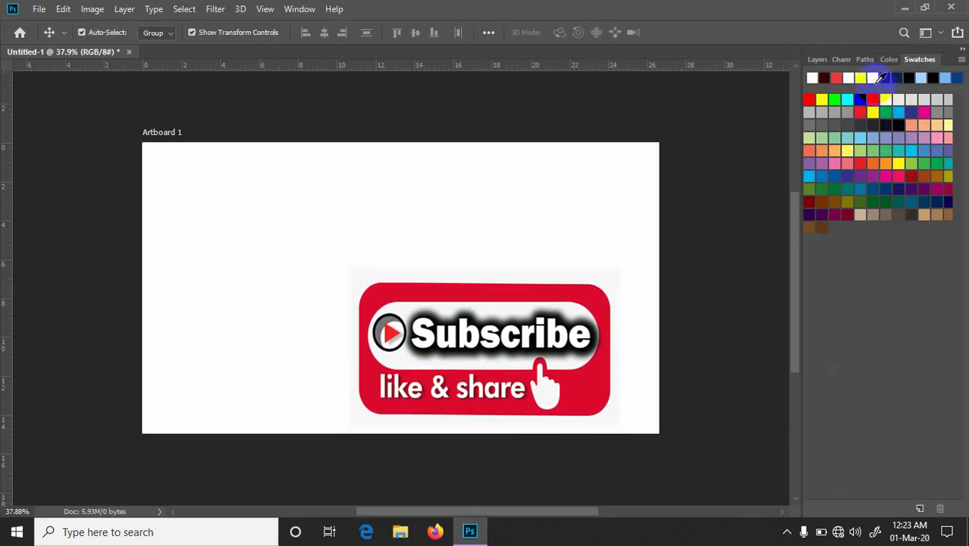
left_click(882, 76)
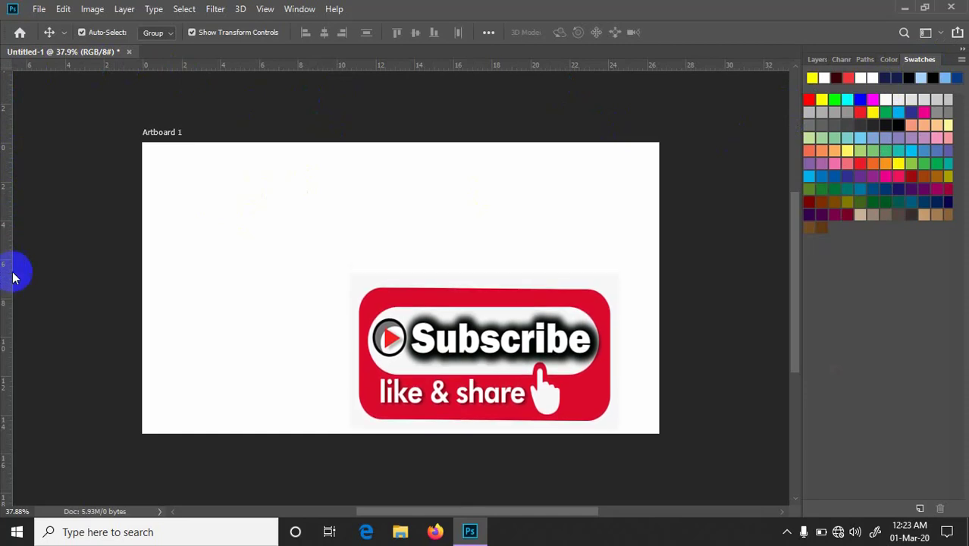
Step: Reopen the Tools panel from the Window menu and dock it along the left edge
left_click(301, 10)
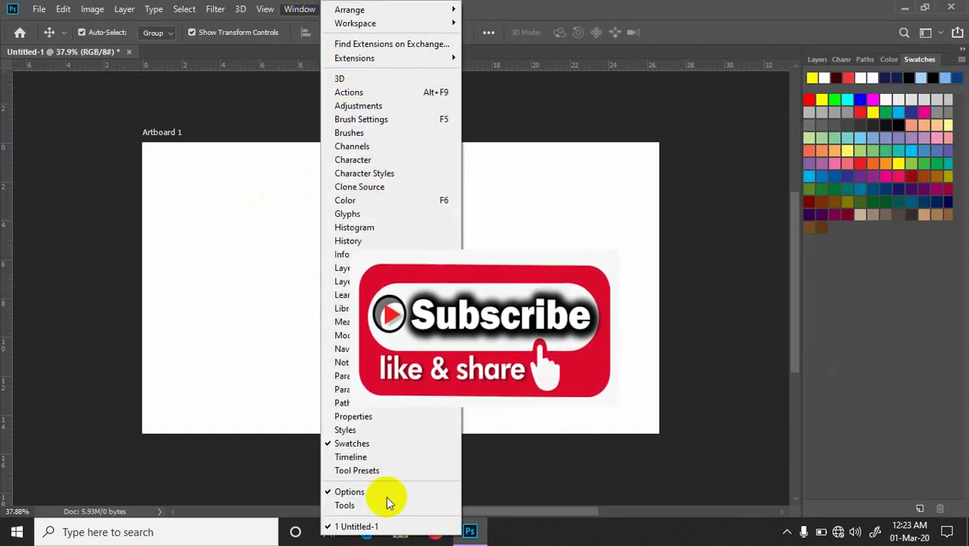
left_click(353, 510)
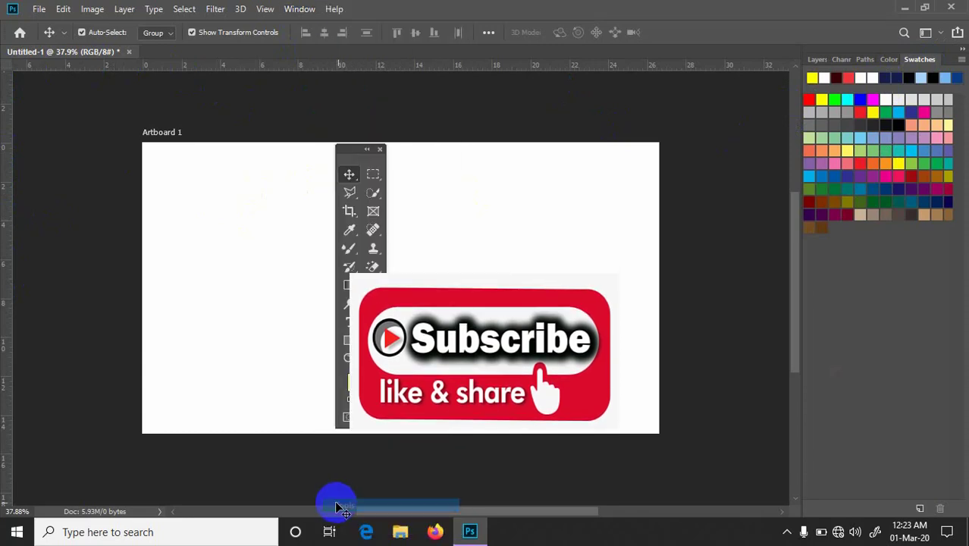
left_click_drag(347, 156, 2, 227)
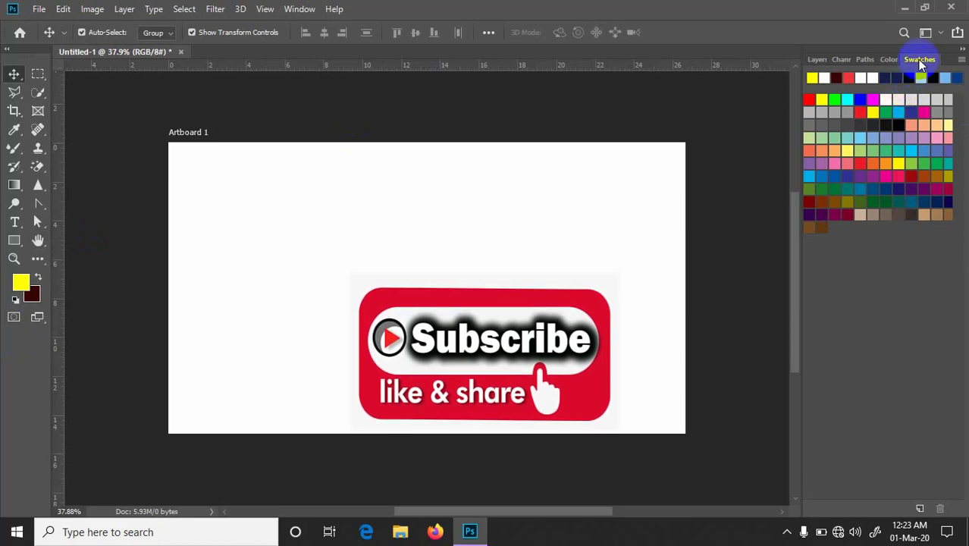
Step: Try pale yellow, olive and paler yellow foreground colours in the Color panel, then view Paths and Channels
left_click(889, 60)
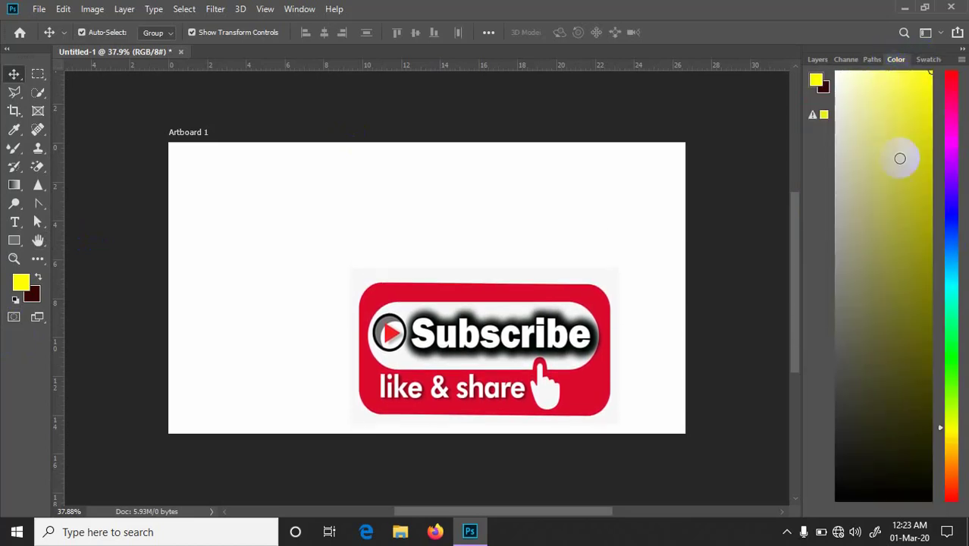
left_click(903, 87)
left_click(916, 266)
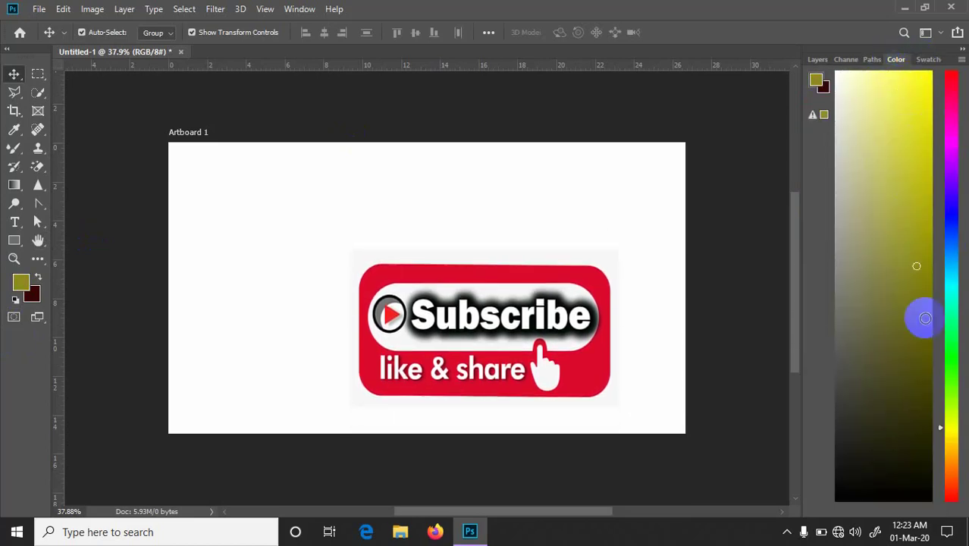
left_click(898, 134)
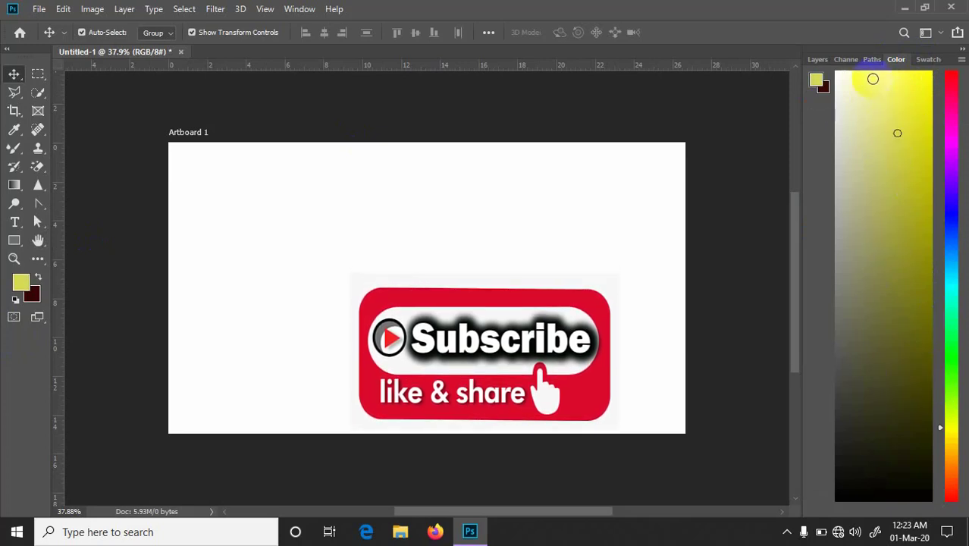
left_click(873, 60)
left_click(846, 61)
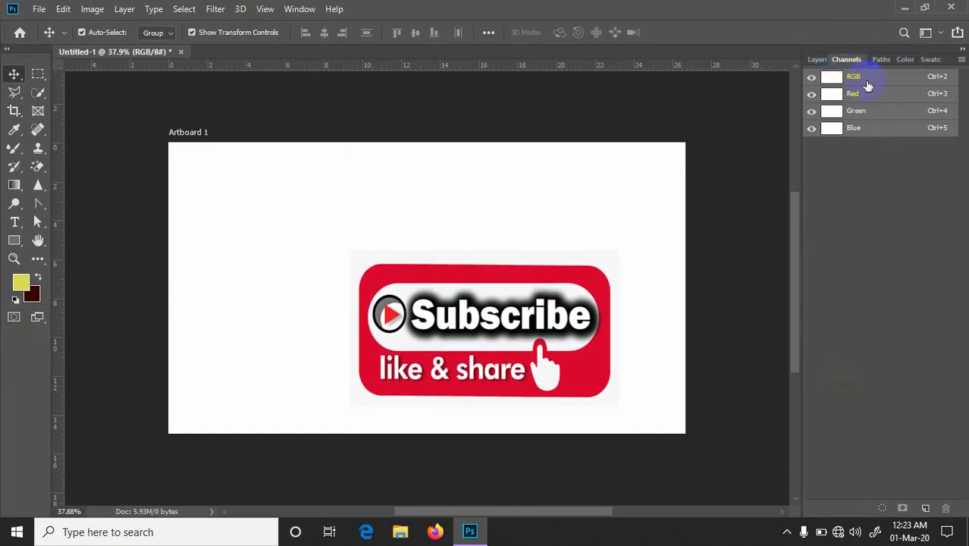
Step: Return to Layers and add a new empty Layer 2 above Artboard 1
left_click(816, 60)
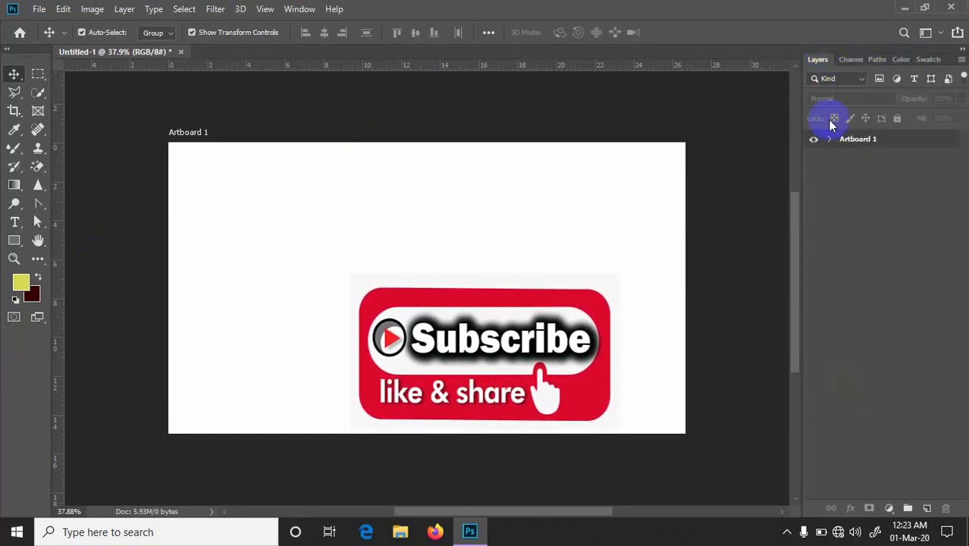
left_click(869, 139)
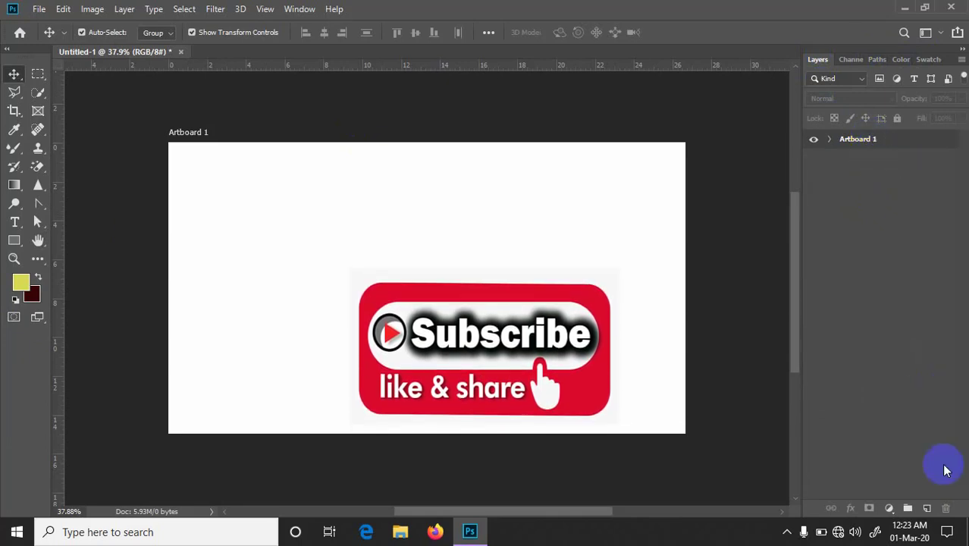
left_click(928, 509)
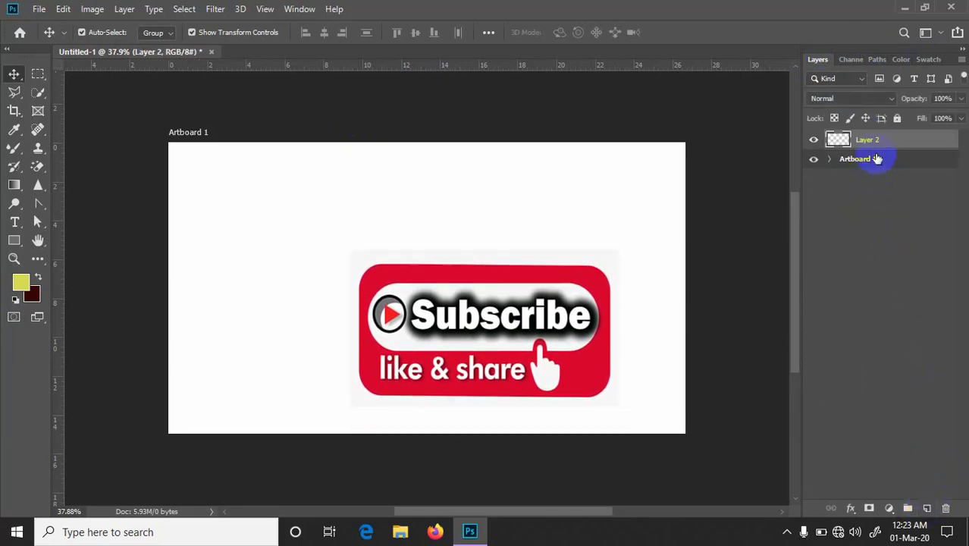
Step: Set the foreground colour to bright yellow f9f908 in the Color Picker
left_click(22, 283)
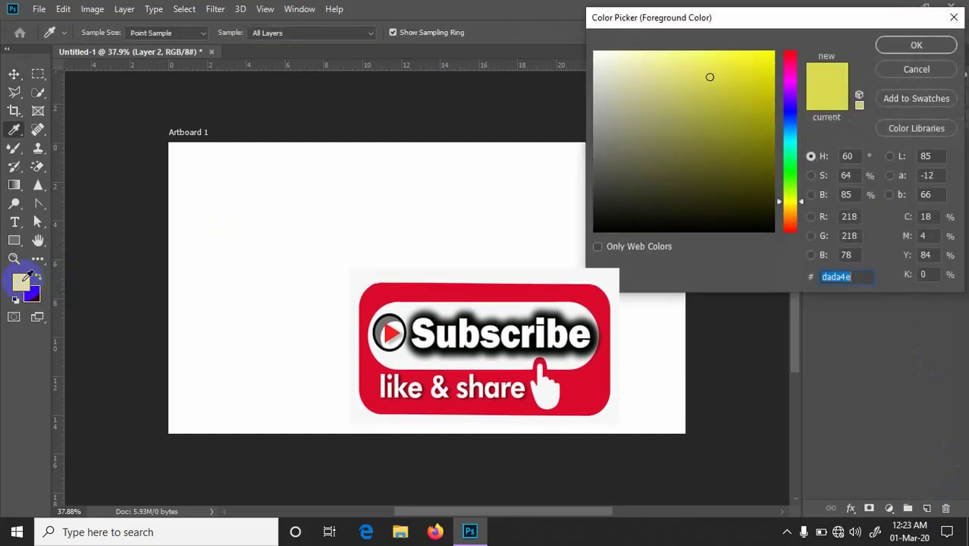
left_click_drag(759, 72, 769, 55)
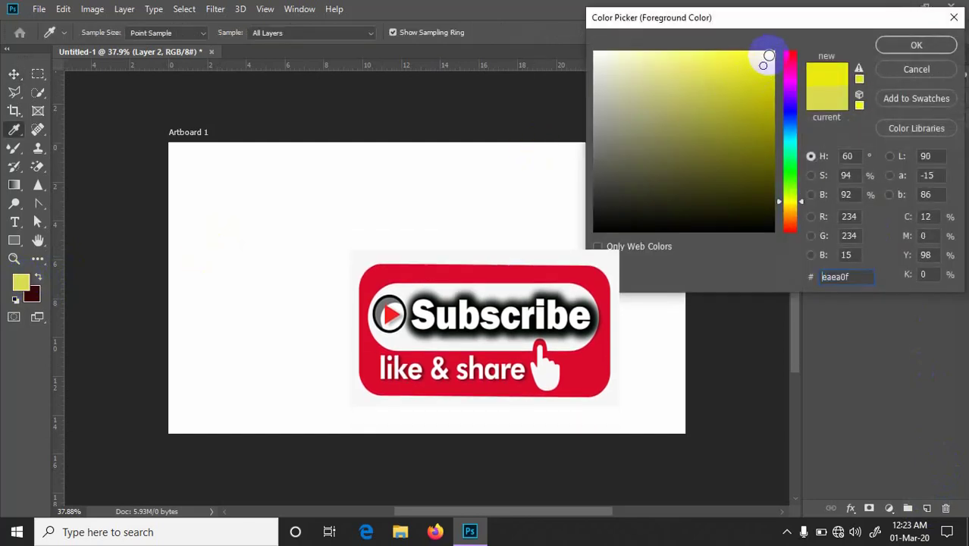
left_click(917, 44)
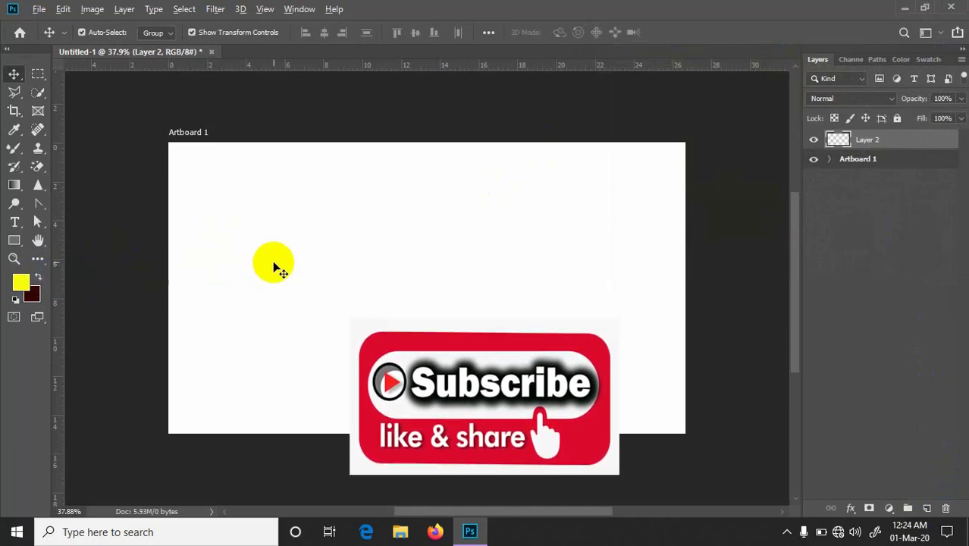
Step: Fill the artboard with yellow, test the dark red background fill, then refill it yellow
key("alt+BackSpace")
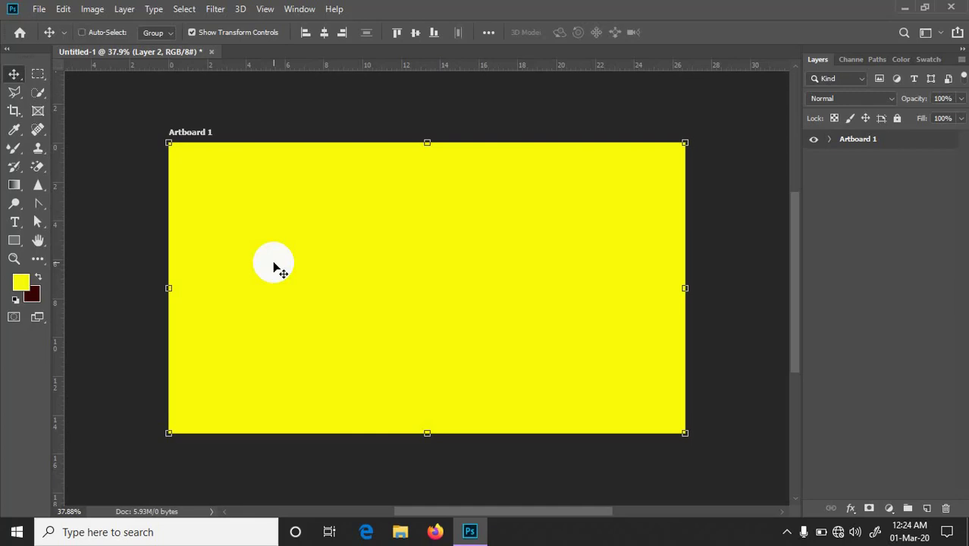
key("ctrl+BackSpace")
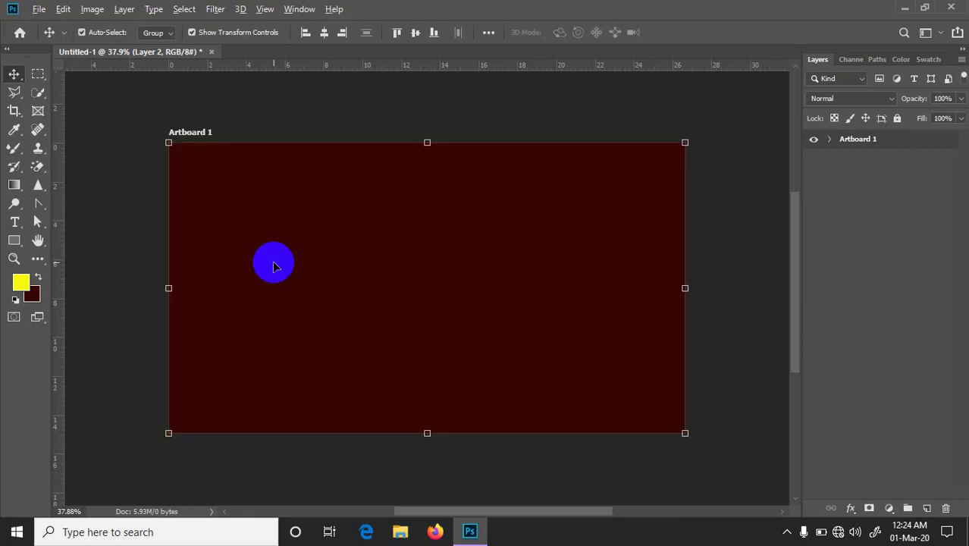
key("alt+BackSpace")
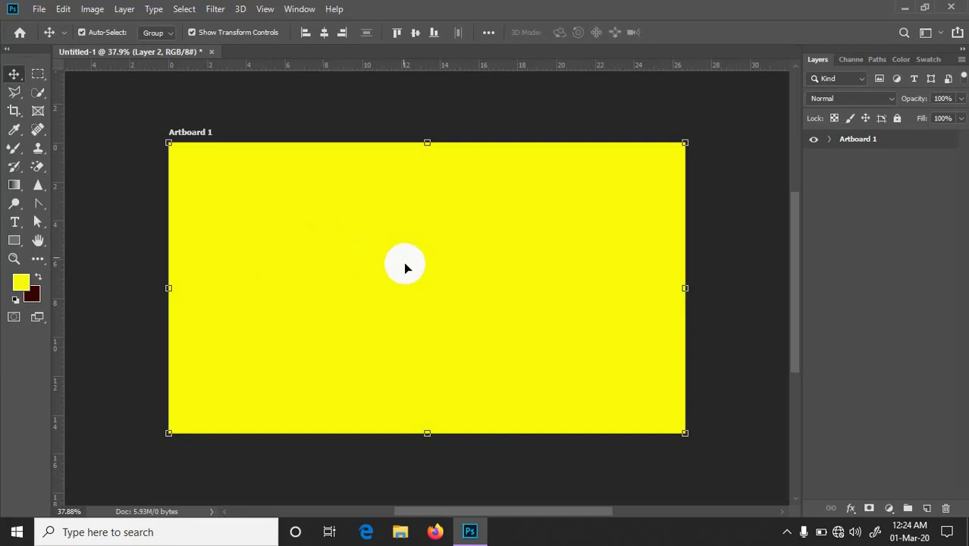
Step: Deselect the filled layer using the Move tool
left_click(14, 74)
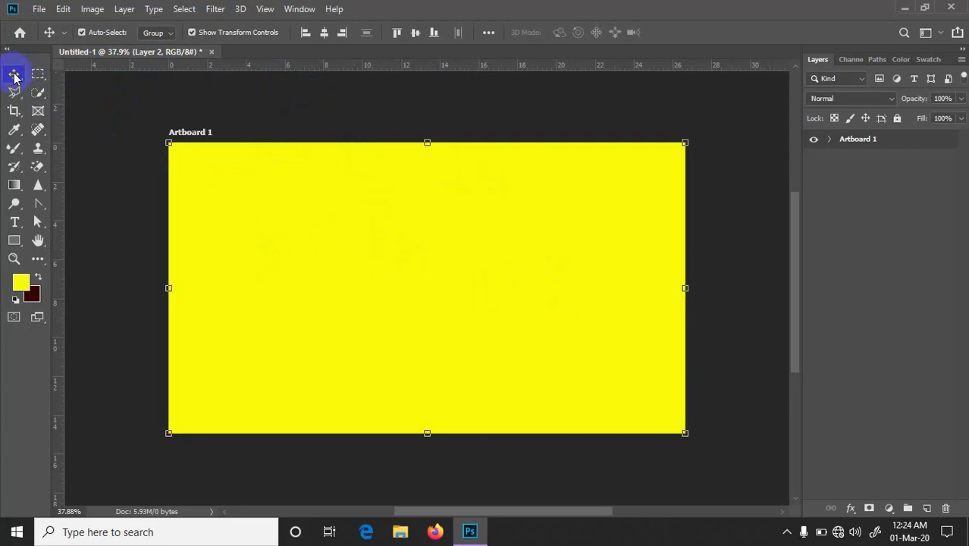
left_click(15, 75)
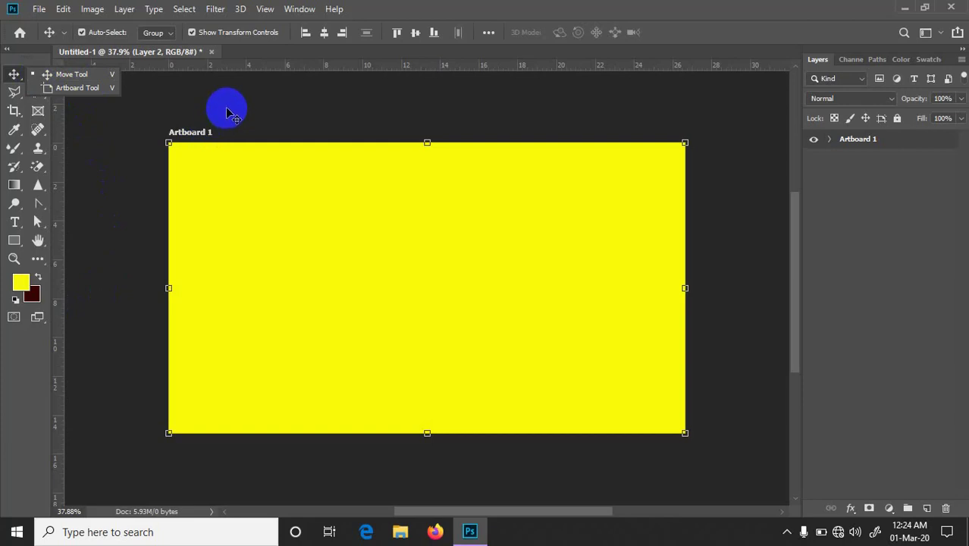
left_click(226, 110)
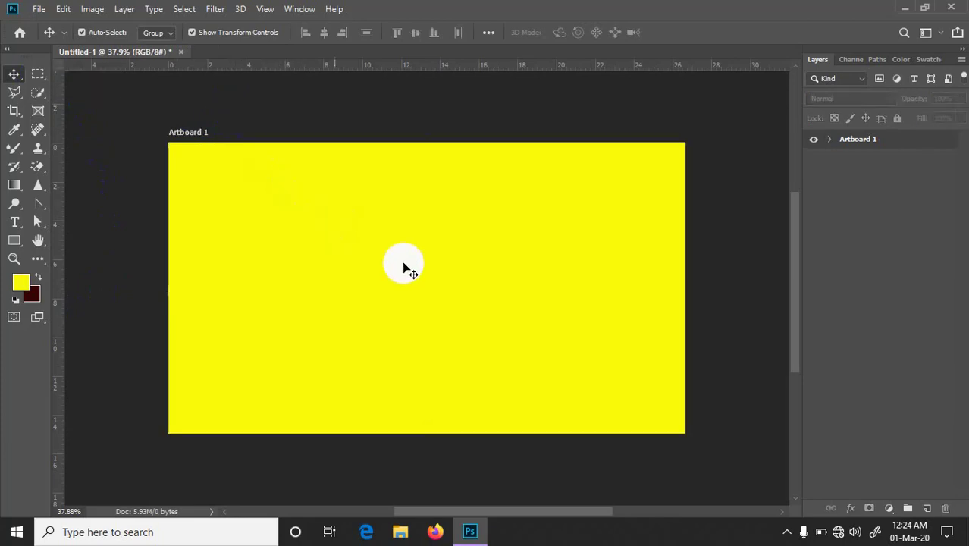